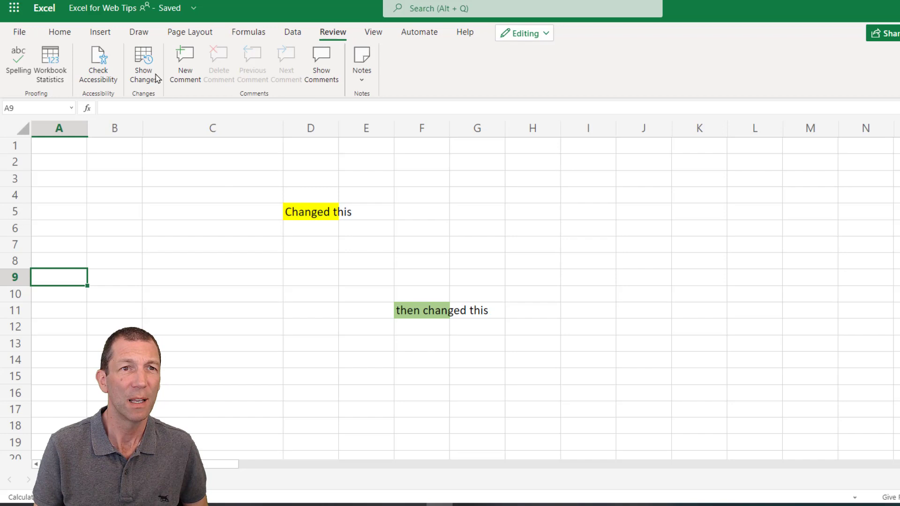
Show the workbook's change history and jump to the earliest D5 and F11 edits
click(140, 70)
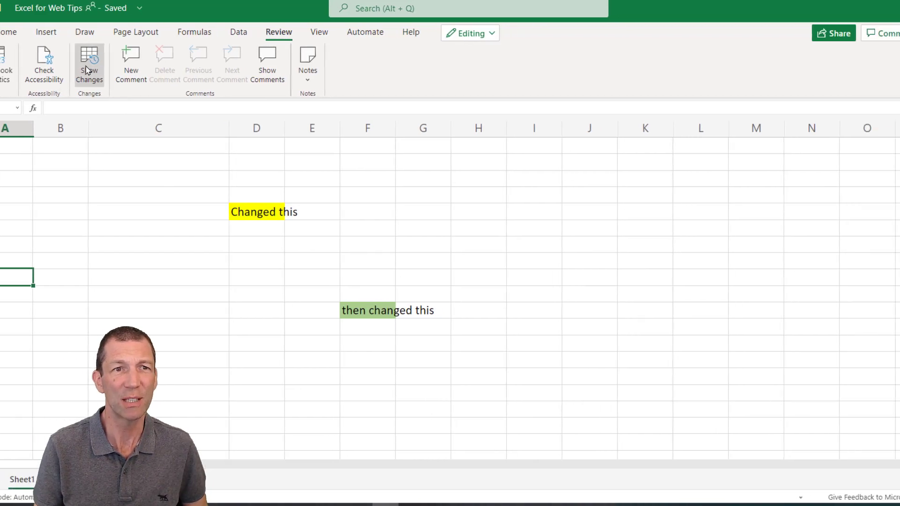
scroll(780, 227, down, 2)
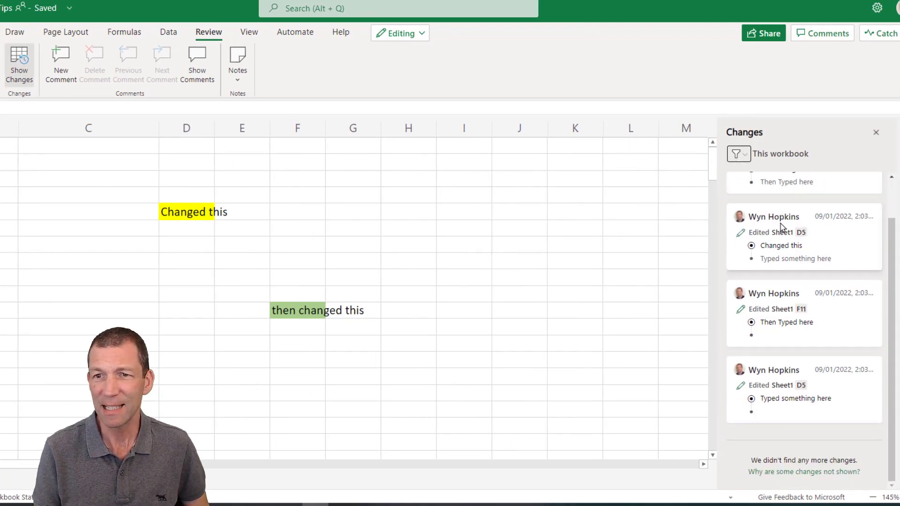
click(783, 399)
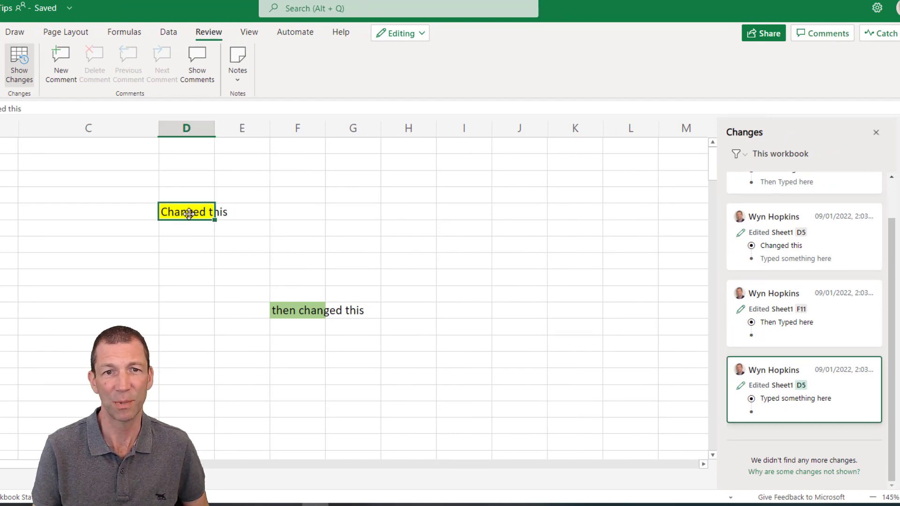
click(773, 314)
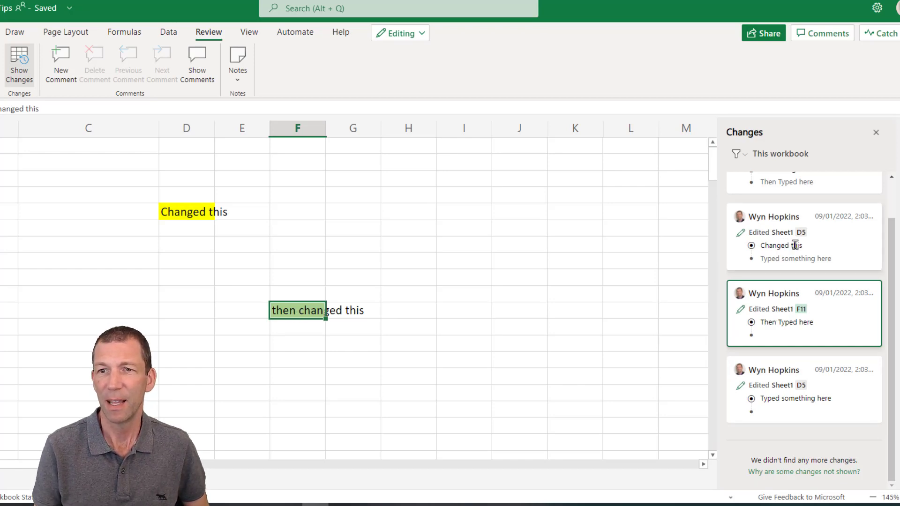
click(780, 245)
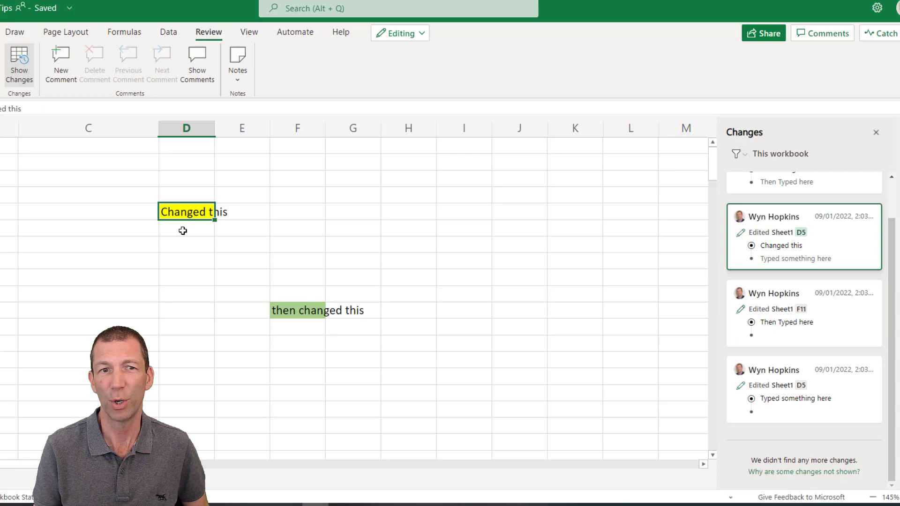
Cycle through the remaining change cards, jumping back and forth between D5 and F11
scroll(787, 207, up, 1)
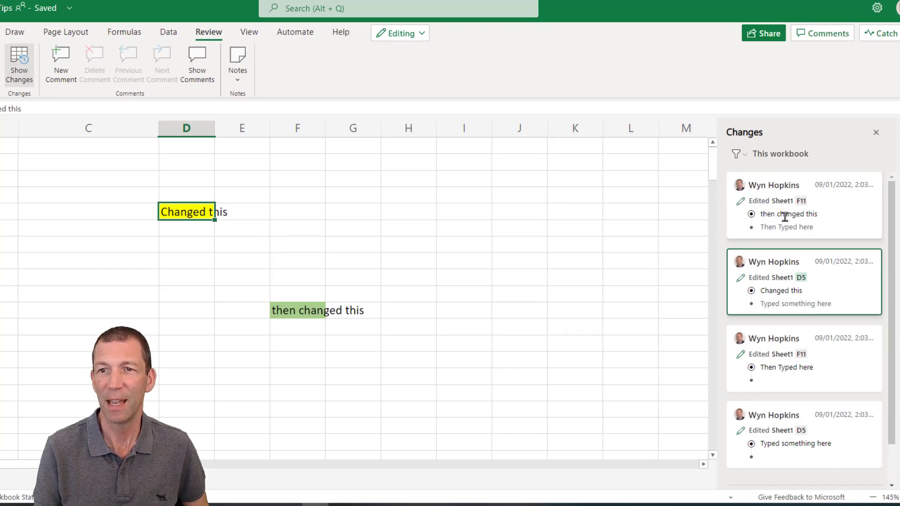
click(787, 215)
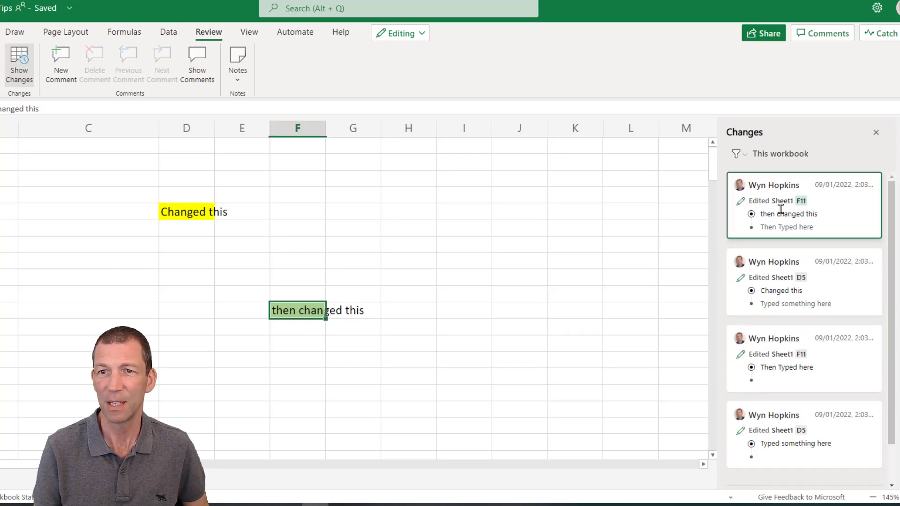
click(780, 287)
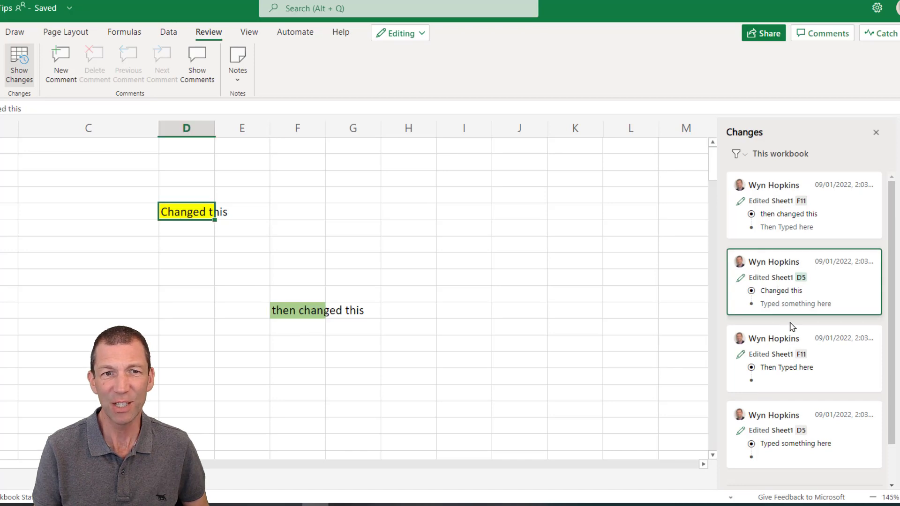
click(794, 349)
click(786, 425)
click(791, 368)
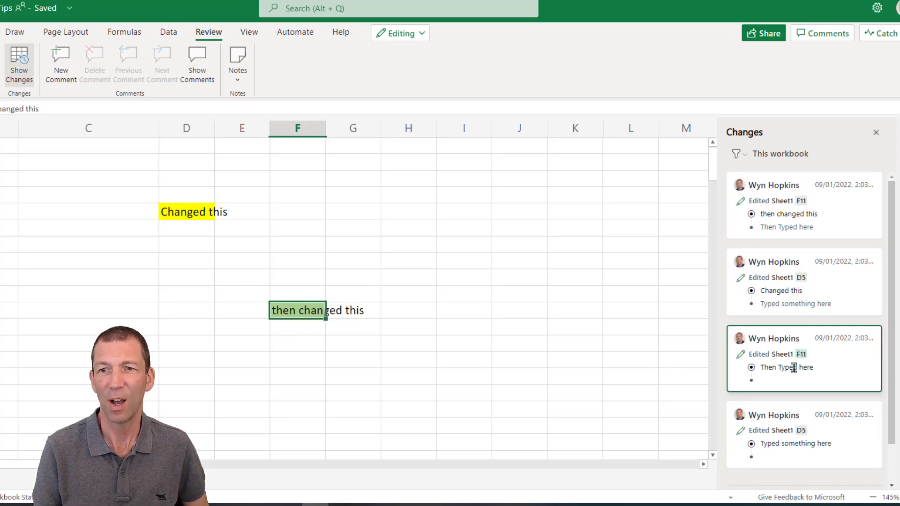
click(785, 298)
click(786, 228)
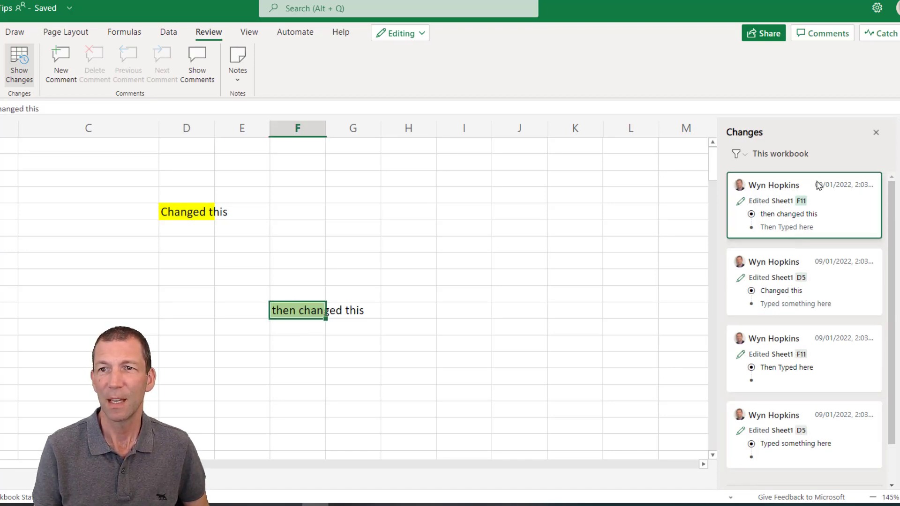
Filter the Changes pane by range D2:D13, leaving only the two D5 edits listed
drag(185, 160, 187, 329)
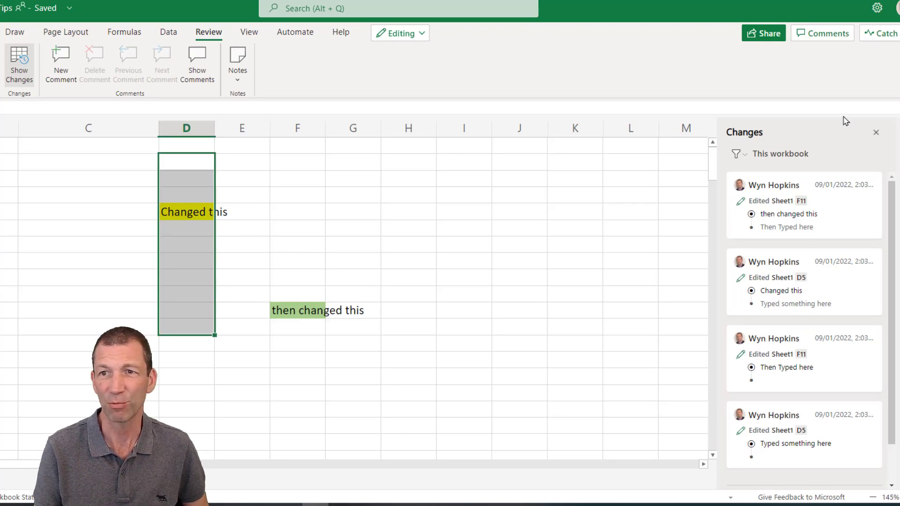
click(743, 159)
click(772, 177)
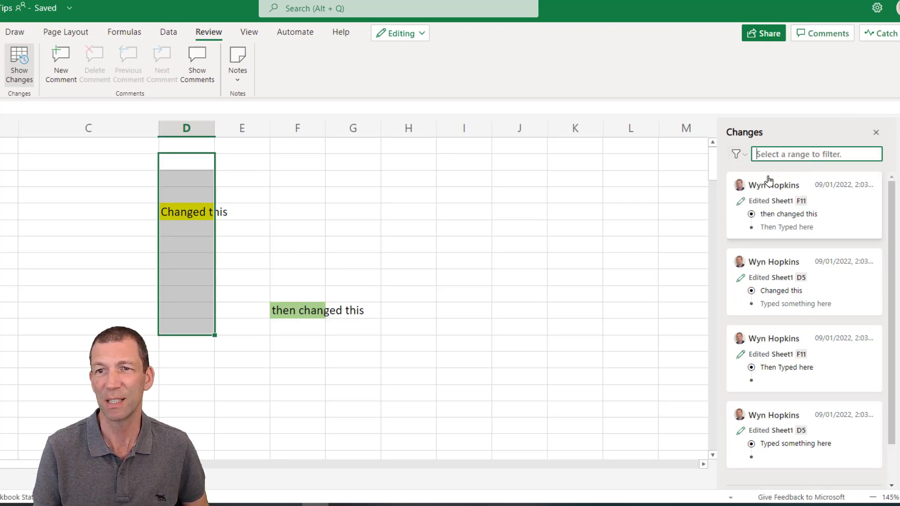
drag(183, 161, 186, 345)
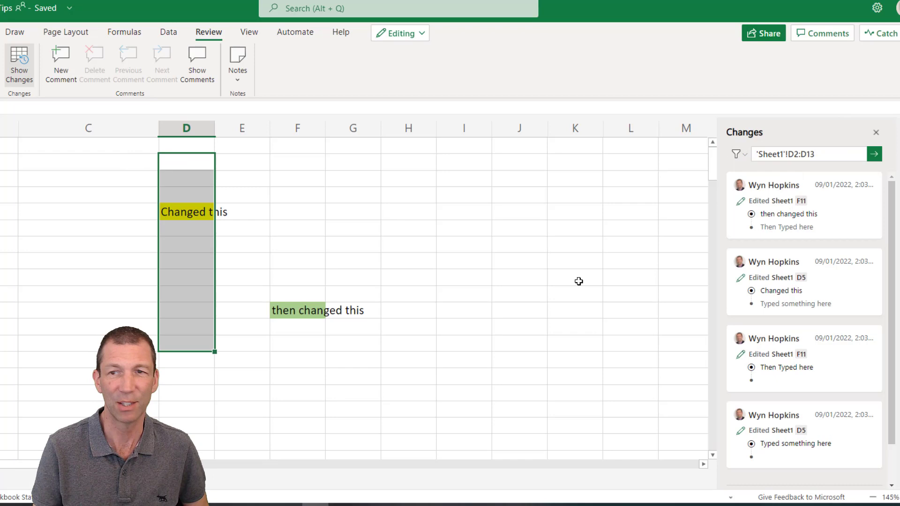
click(874, 155)
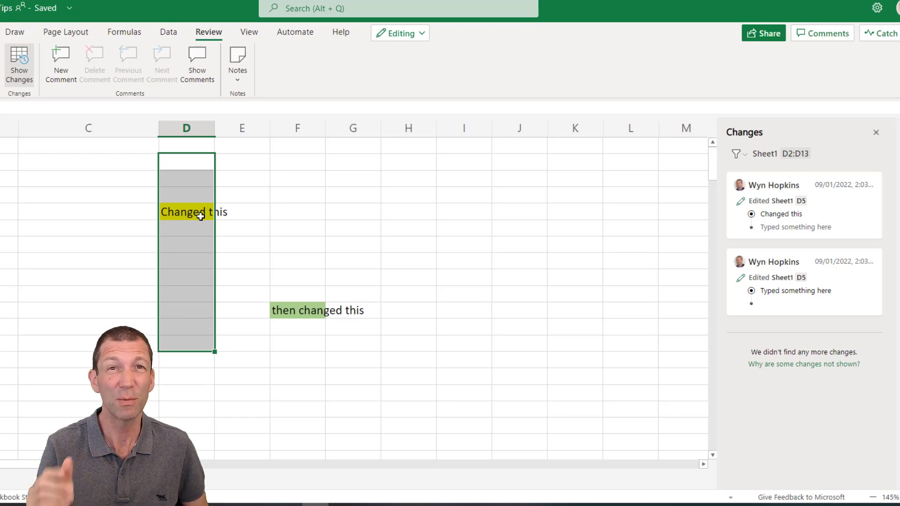
click(0, 162)
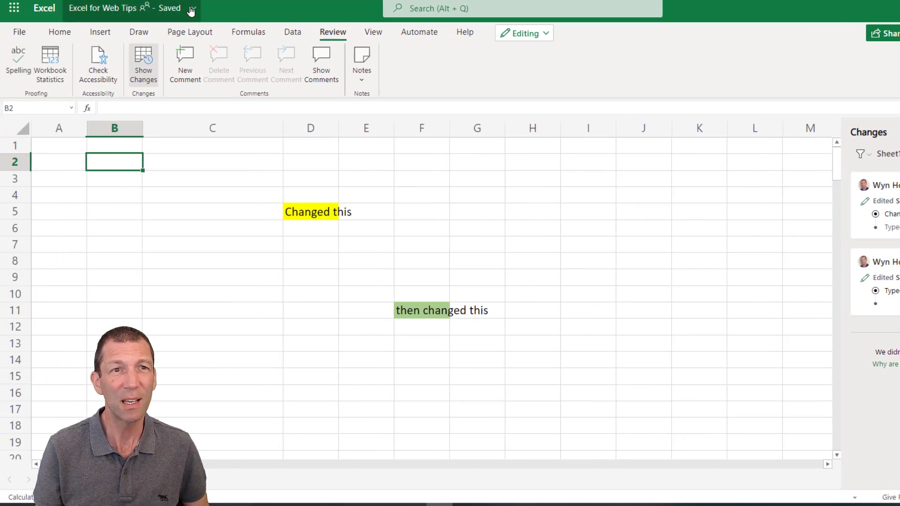
click(192, 9)
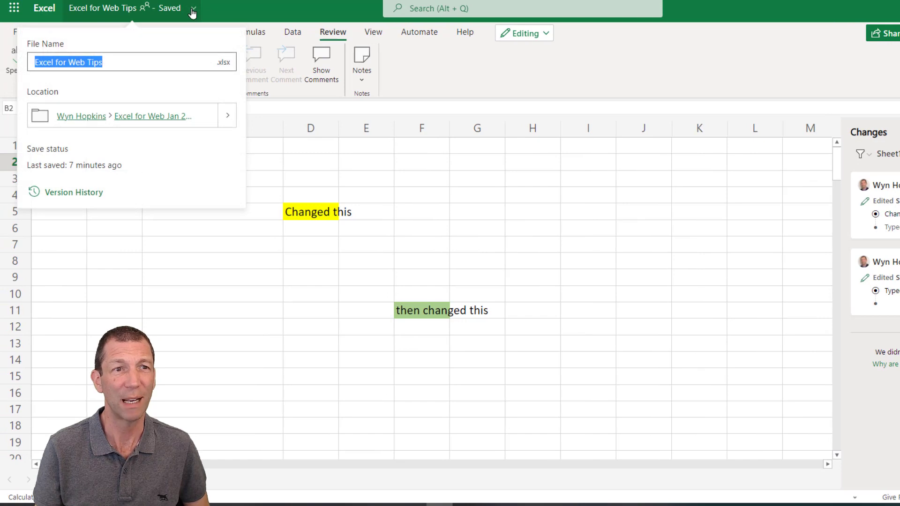
click(66, 196)
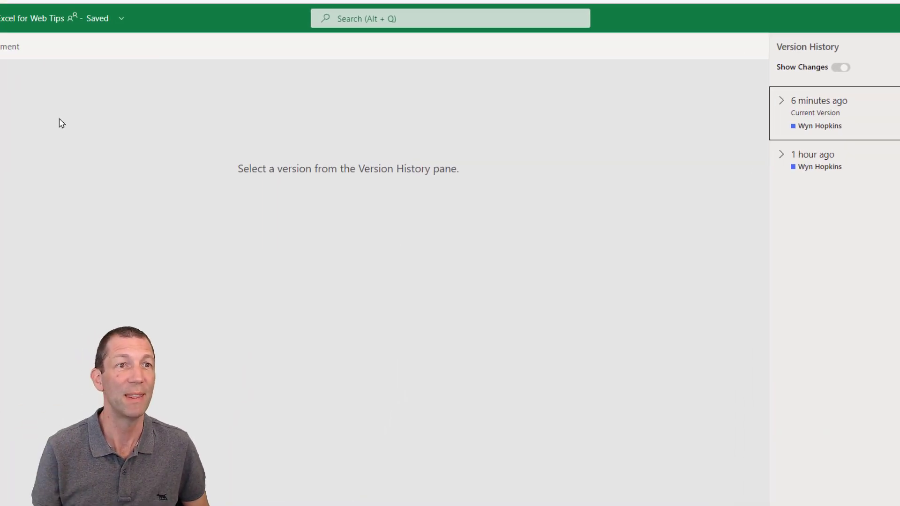
click(17, 65)
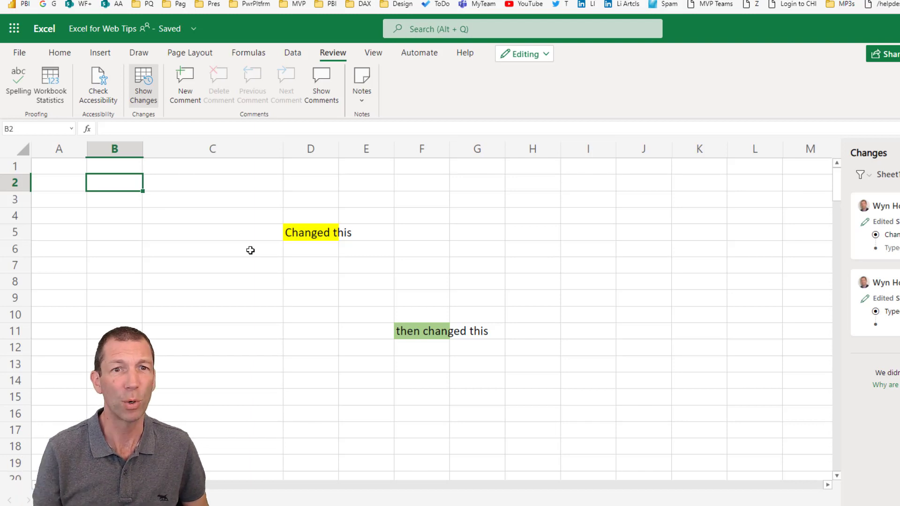
click(21, 52)
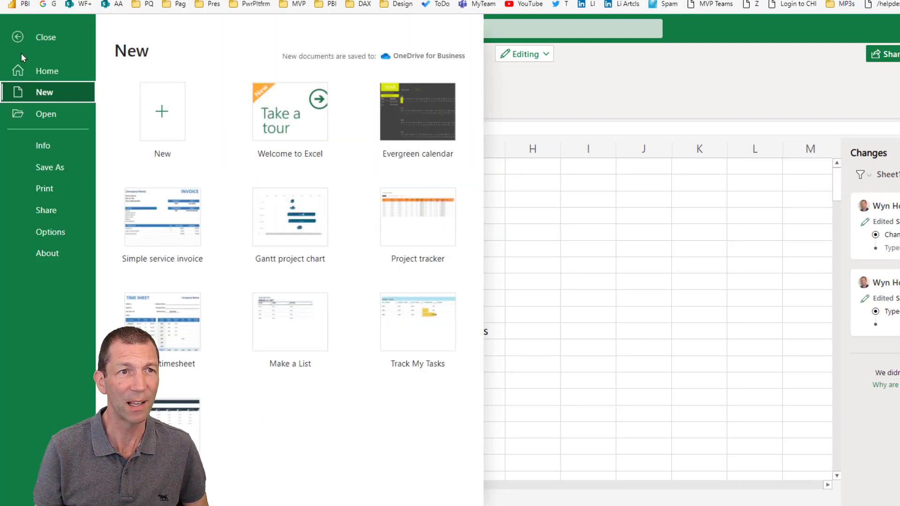
click(58, 234)
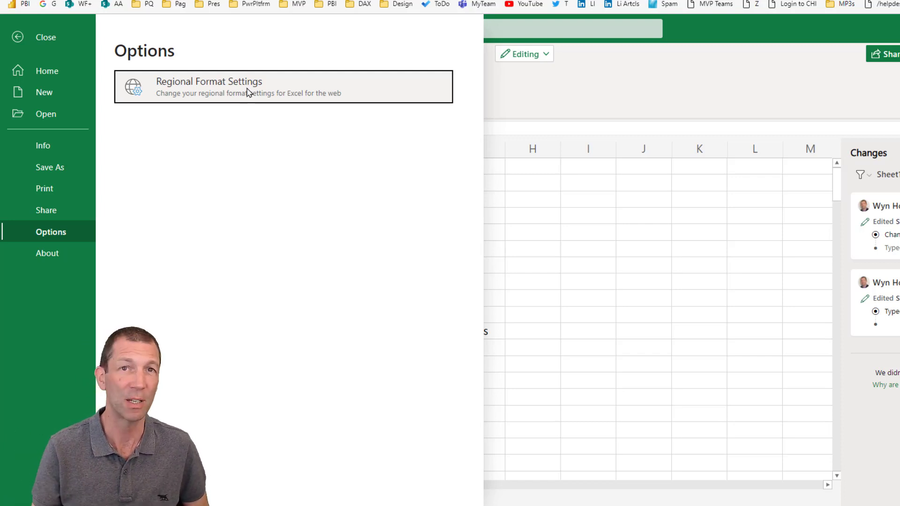
click(183, 84)
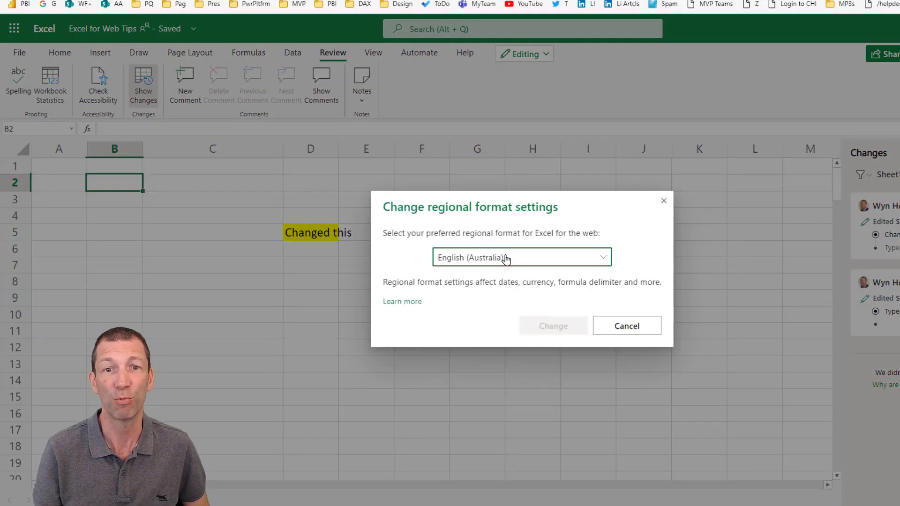
click(619, 326)
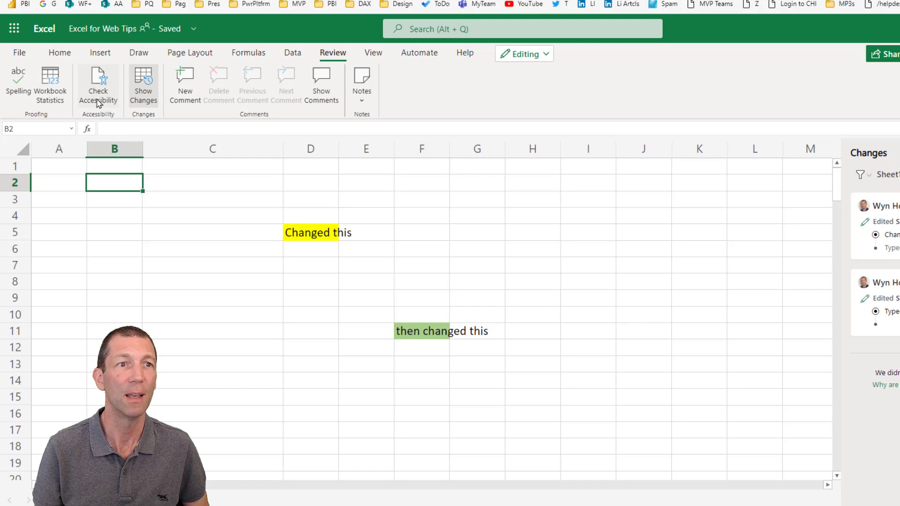
click(19, 54)
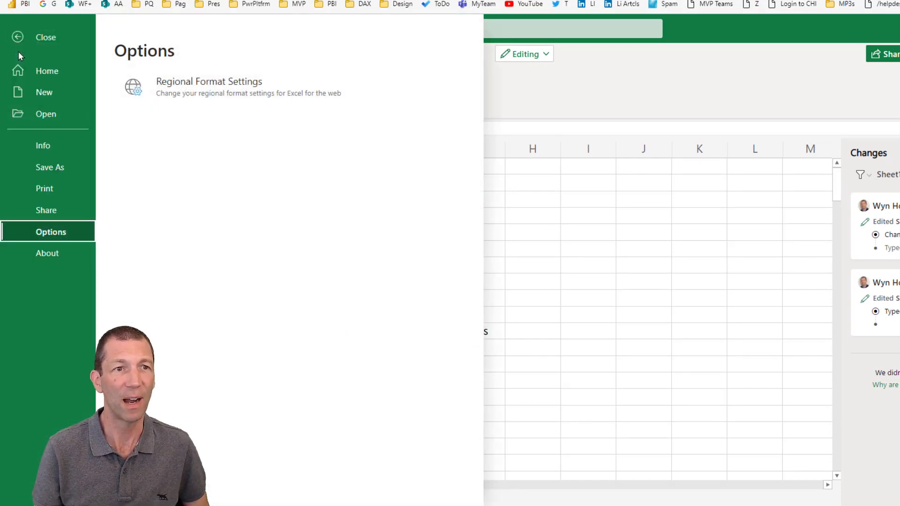
click(56, 146)
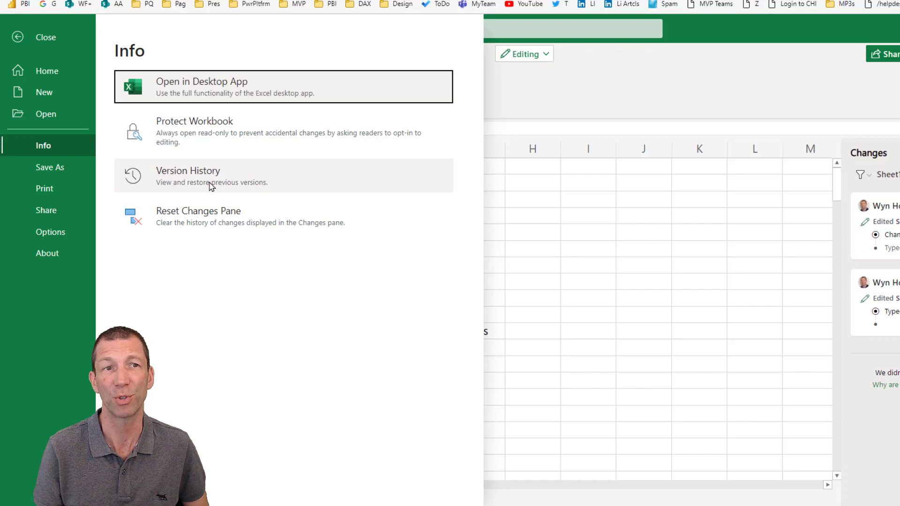
key(Escape)
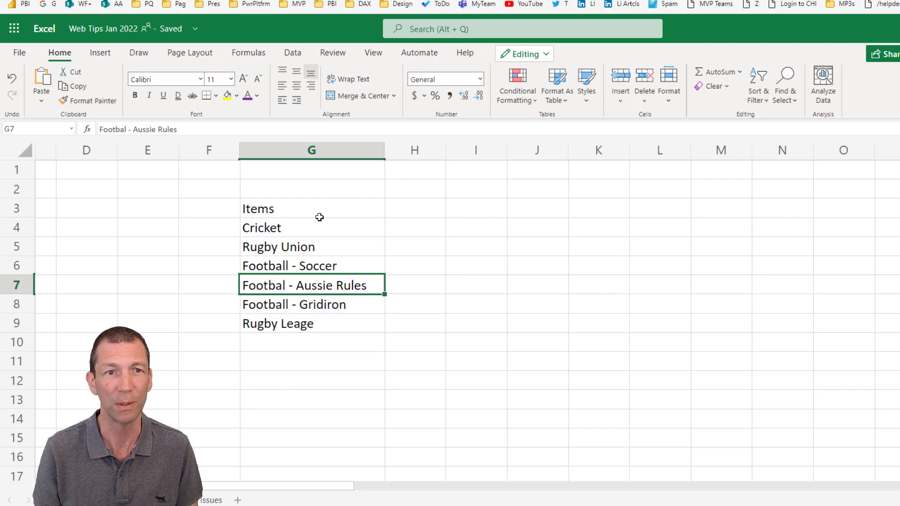
Turn the Items list in G3:G9 into a table with headers
drag(307, 207, 308, 320)
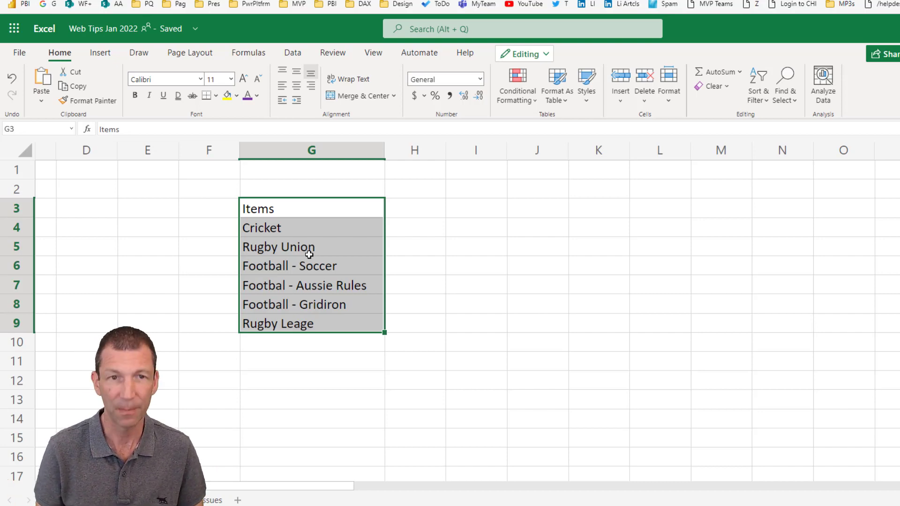
key(ctrl+t)
click(504, 275)
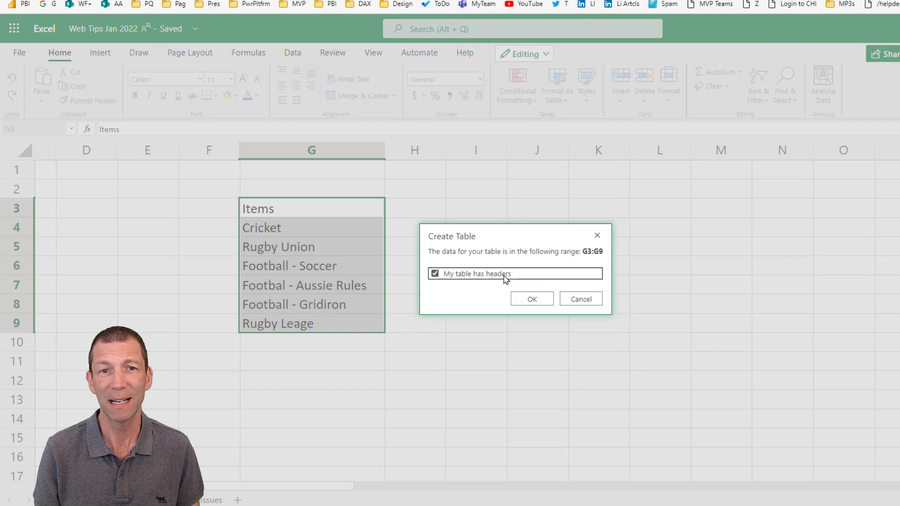
click(531, 303)
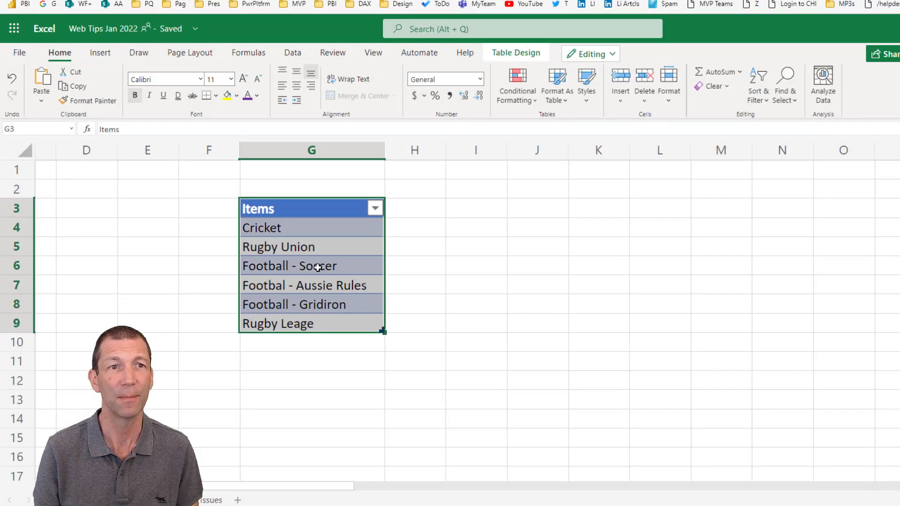
Rename the table from Table3 to ddList in the Table Name box
click(516, 53)
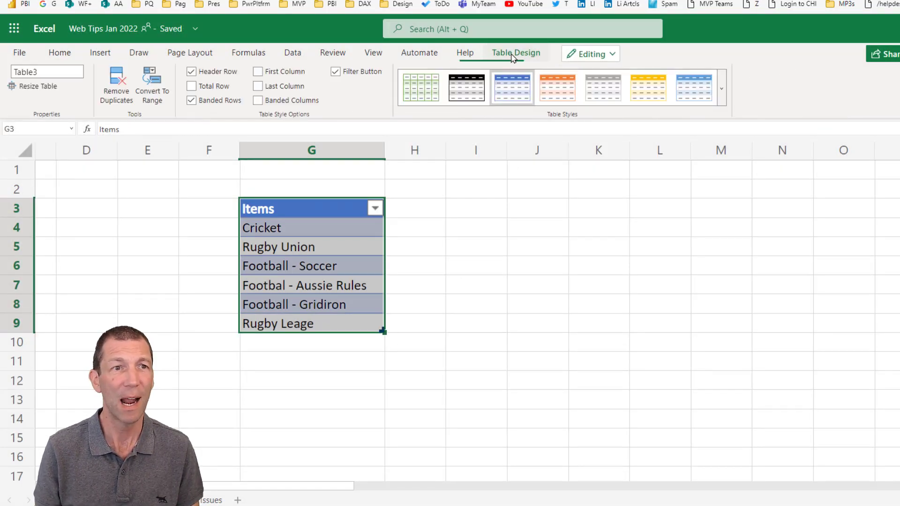
click(21, 72)
text(ddList)
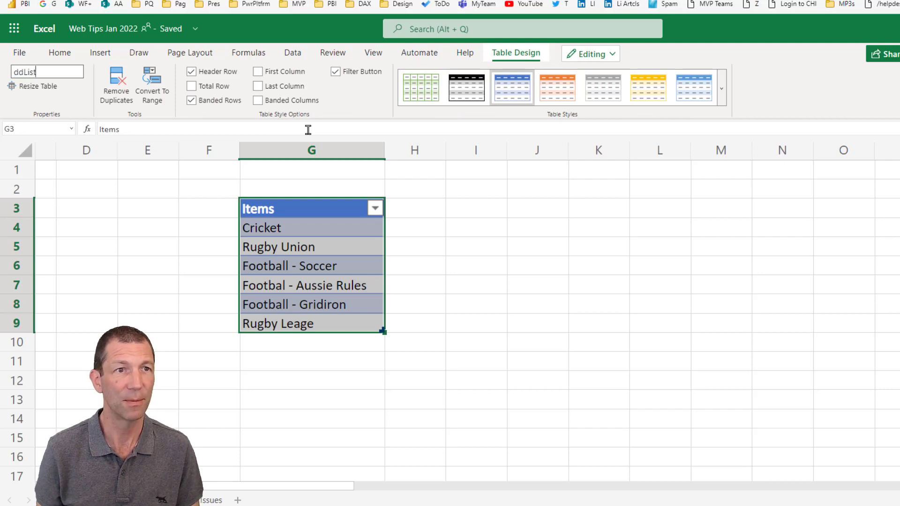
key(Return)
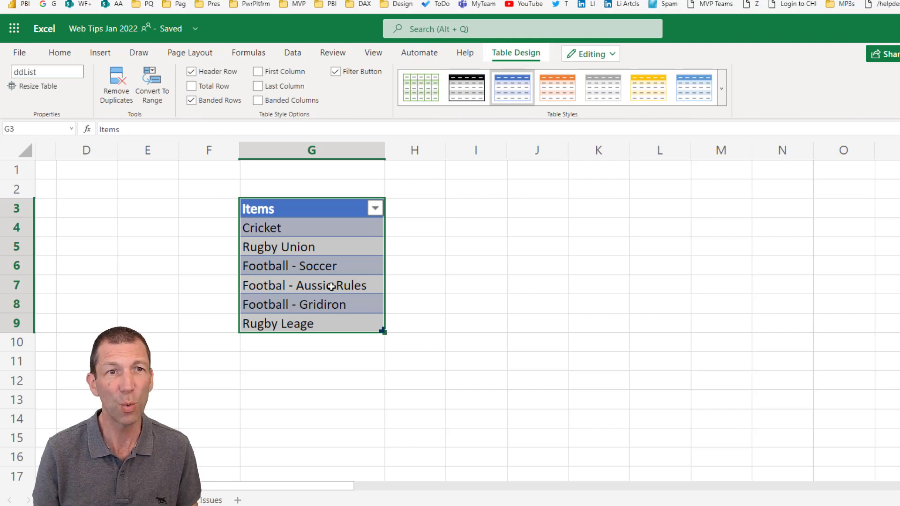
click(321, 229)
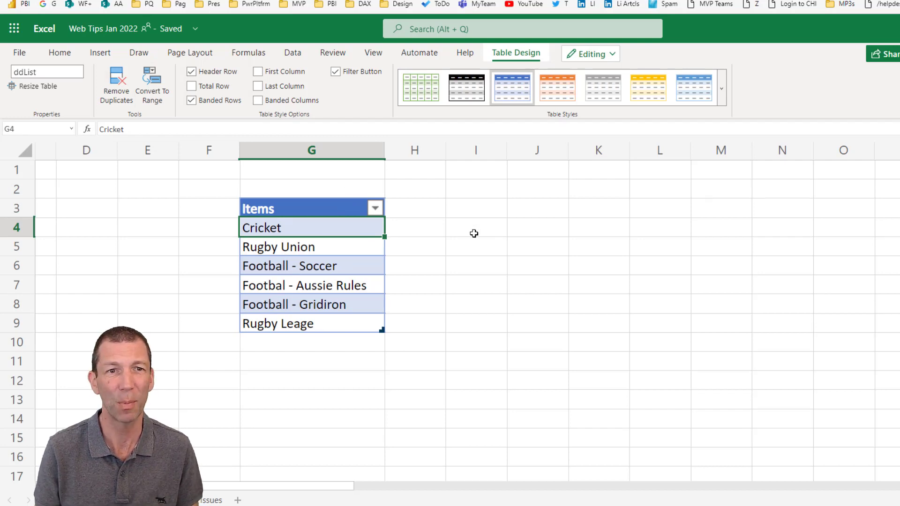
click(518, 228)
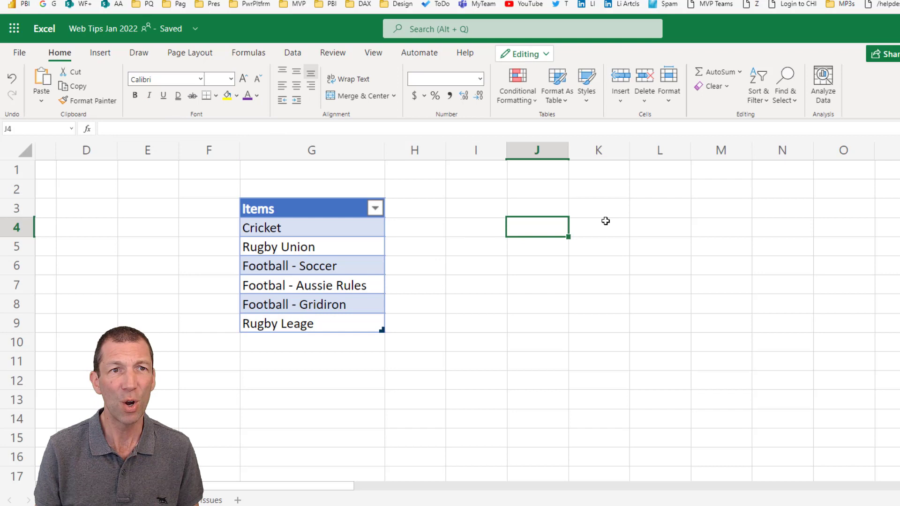
Add List data validation to J4 with source =$G$4:$G$9
click(287, 55)
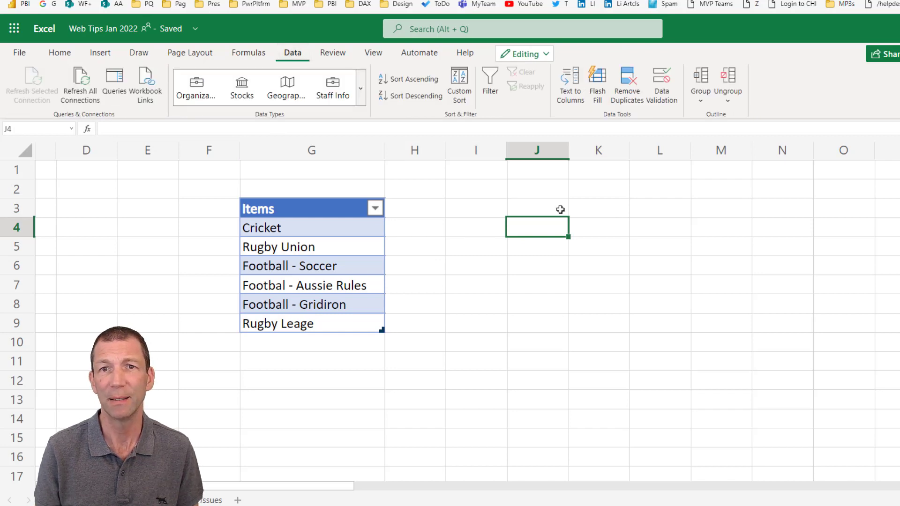
click(665, 91)
click(607, 224)
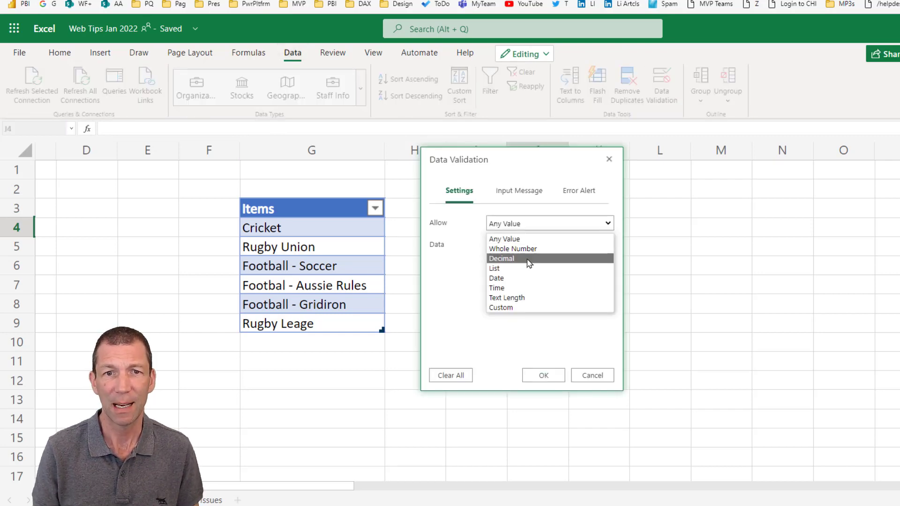
click(527, 271)
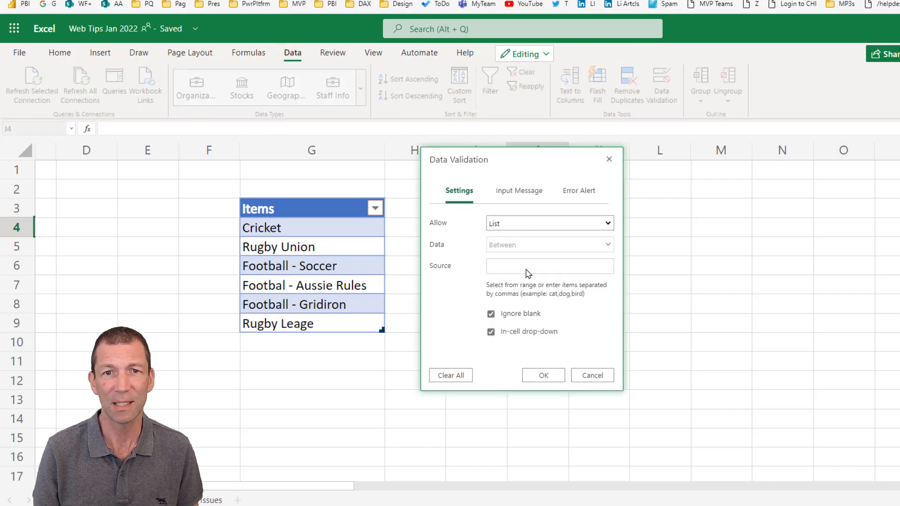
click(575, 269)
drag(287, 232, 295, 324)
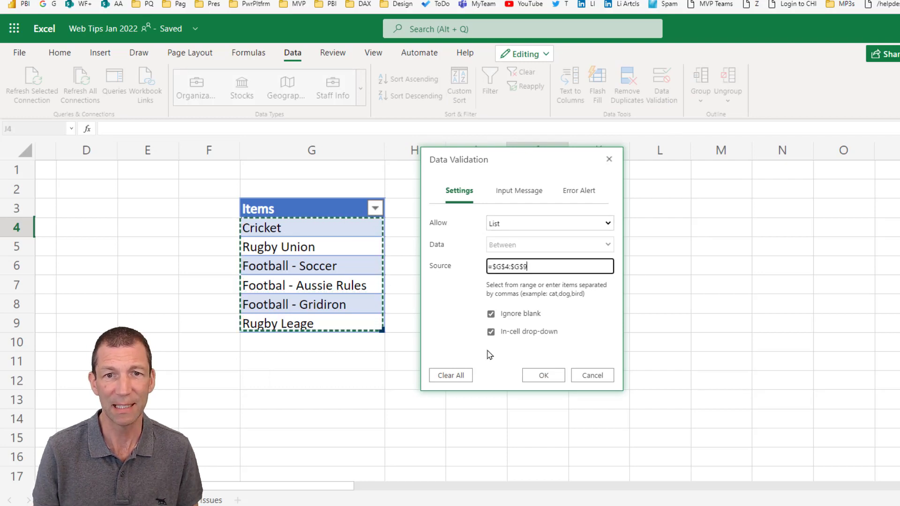
click(546, 375)
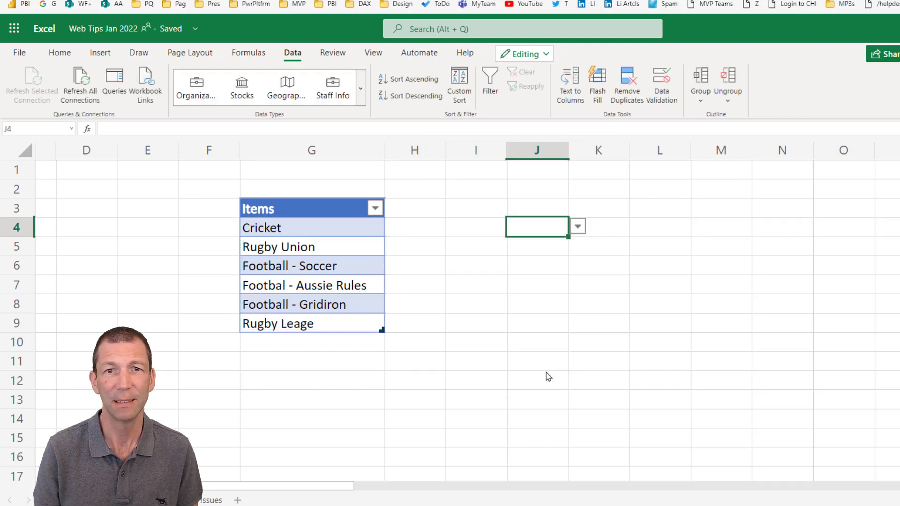
Widen column J and test the searchable drop-down by typing 'rug' and 'foo' in J4
drag(569, 151, 629, 151)
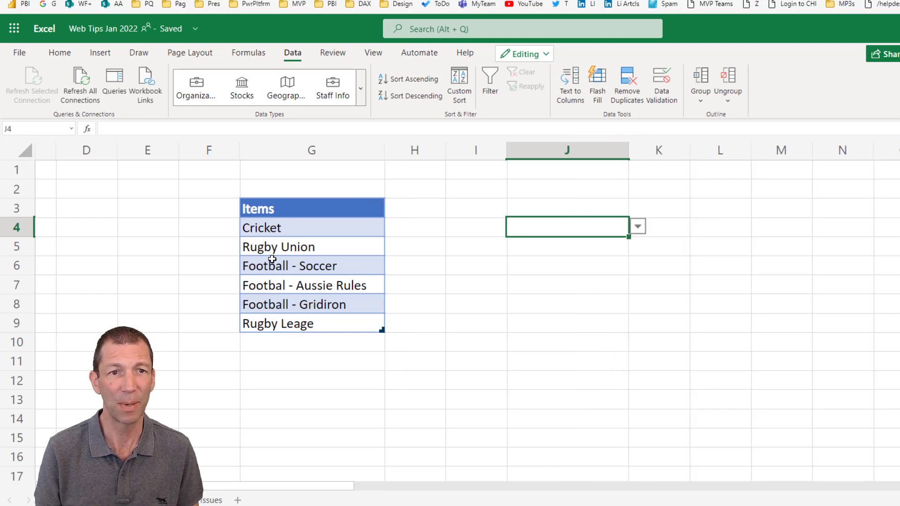
text(ru)
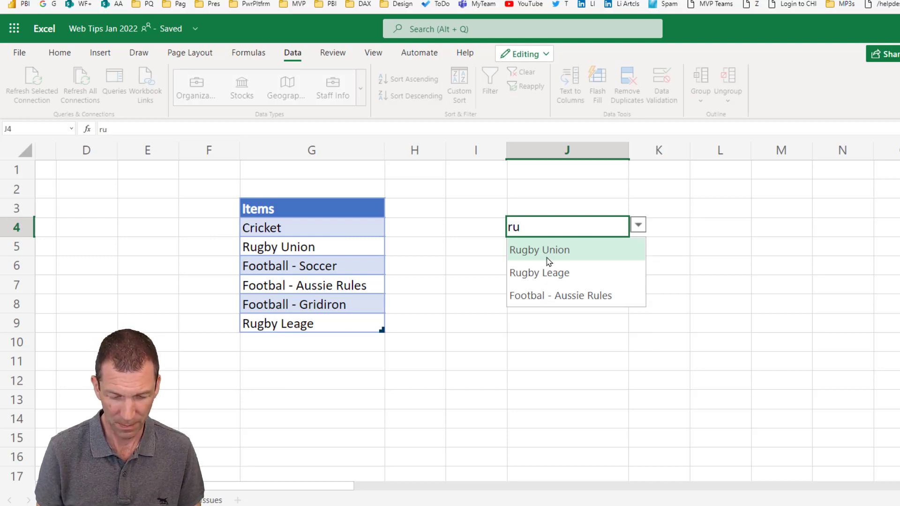
text(g)
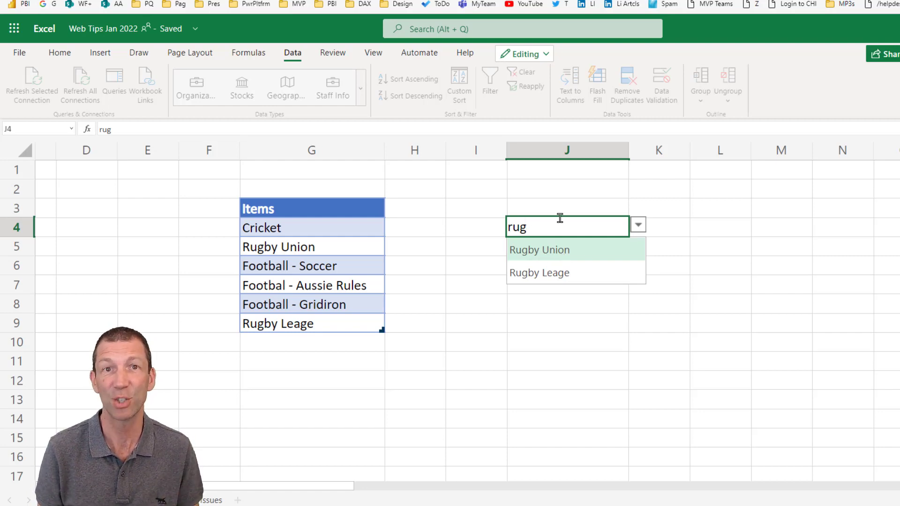
key(BackSpace)
key(BackSpace)
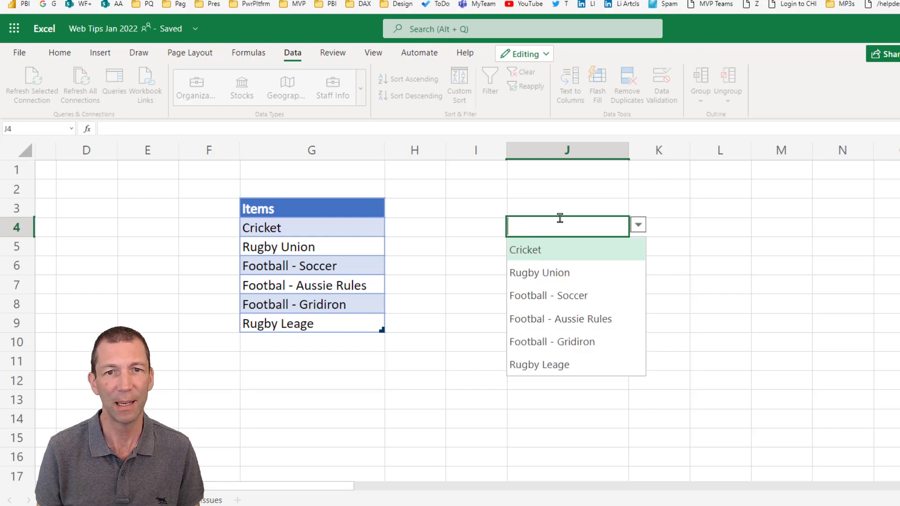
text(foo)
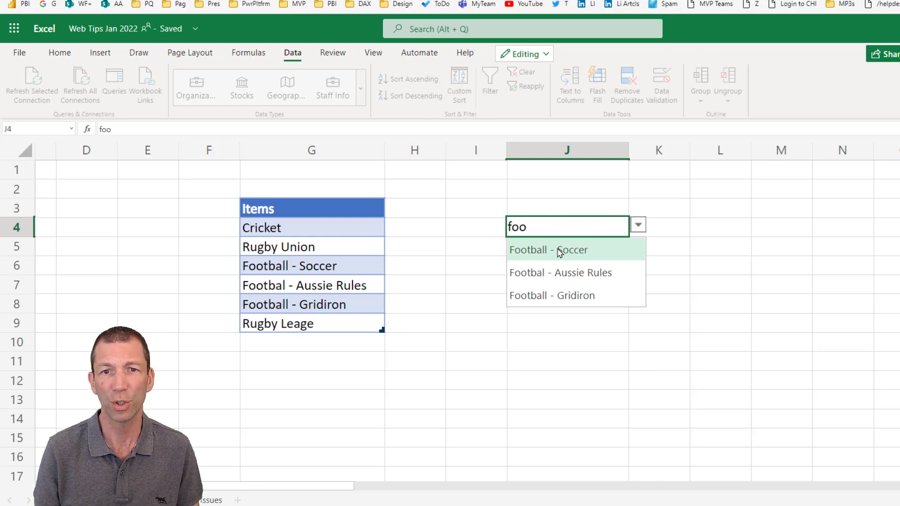
key(Escape)
key(Escape)
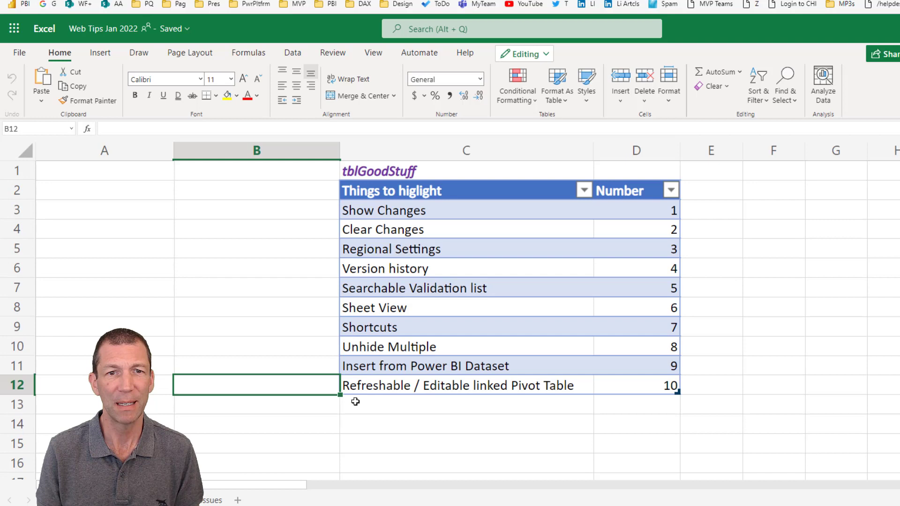
click(450, 231)
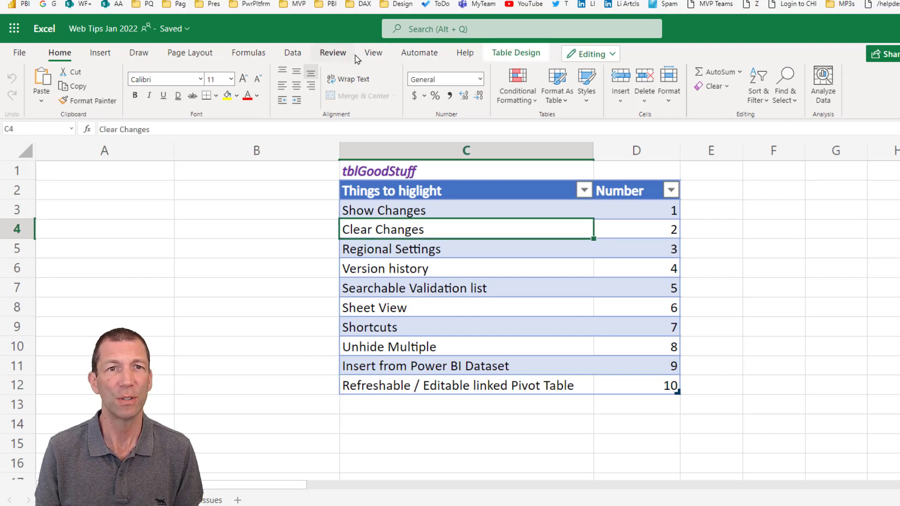
click(373, 53)
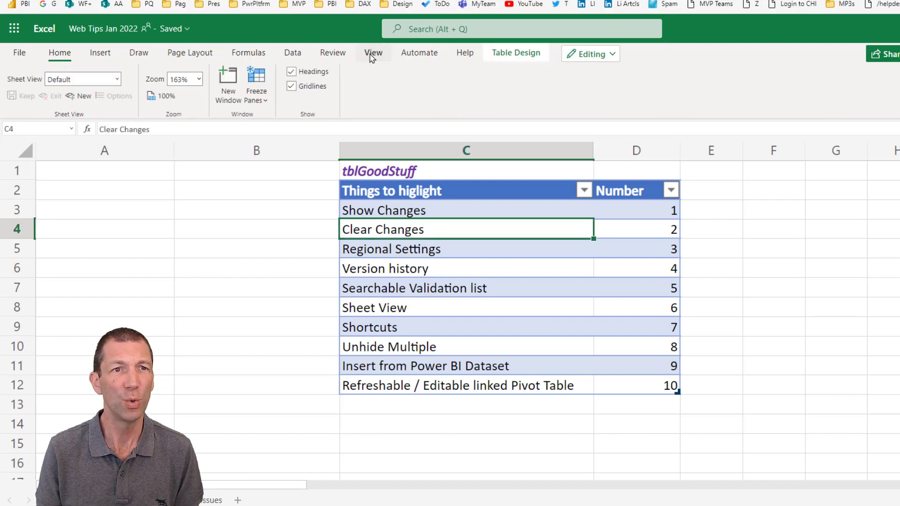
click(74, 97)
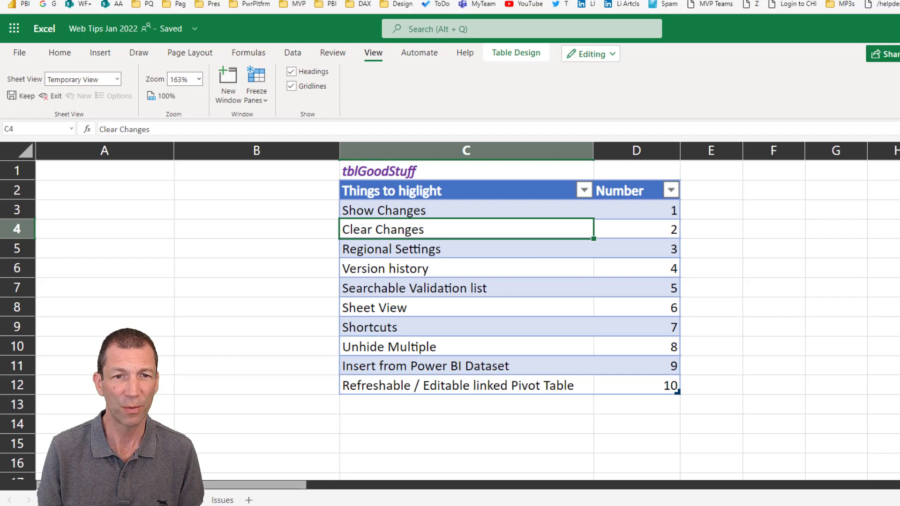
click(306, 482)
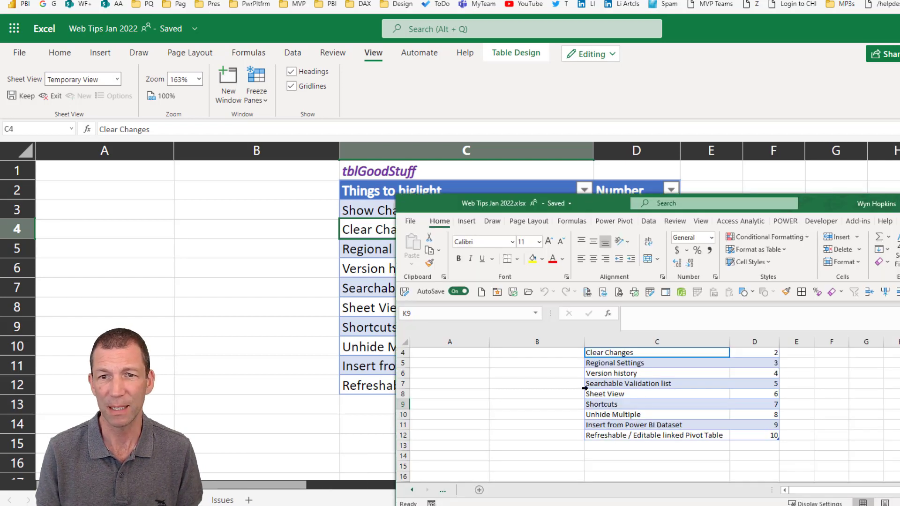
click(520, 382)
click(536, 424)
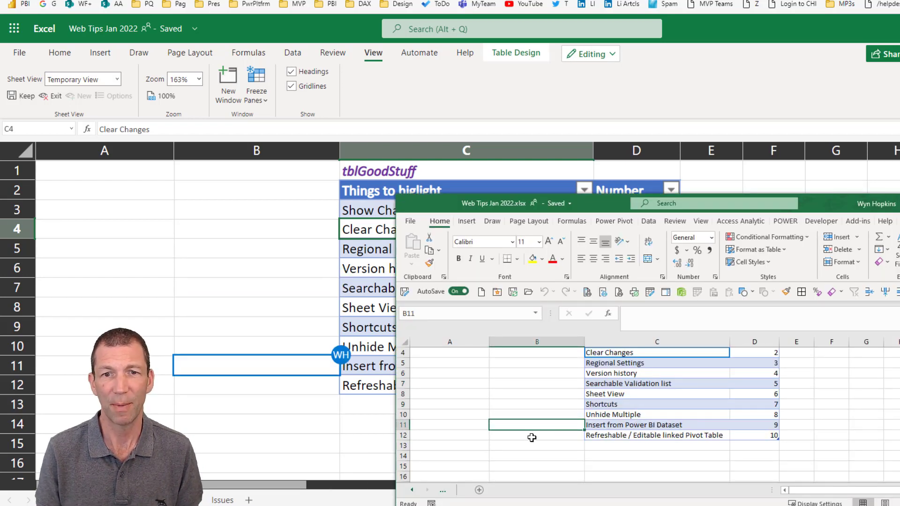
click(533, 366)
click(531, 435)
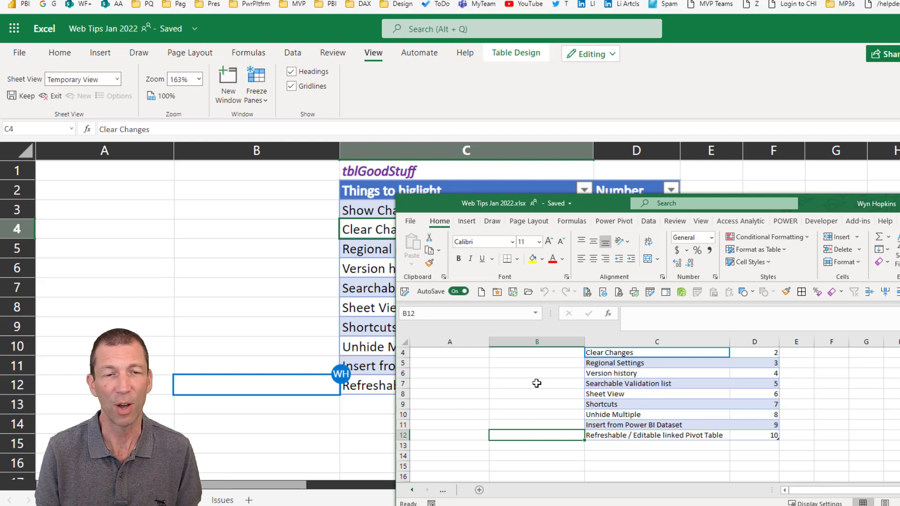
click(537, 383)
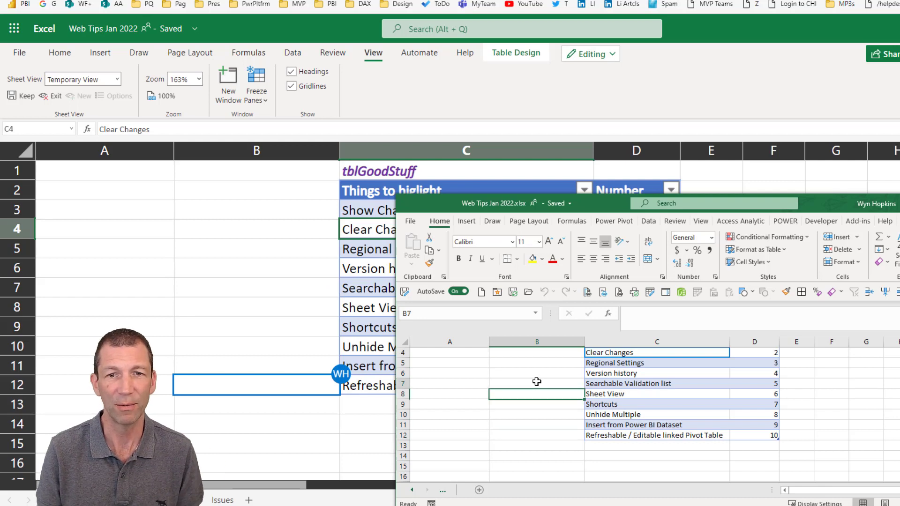
click(314, 194)
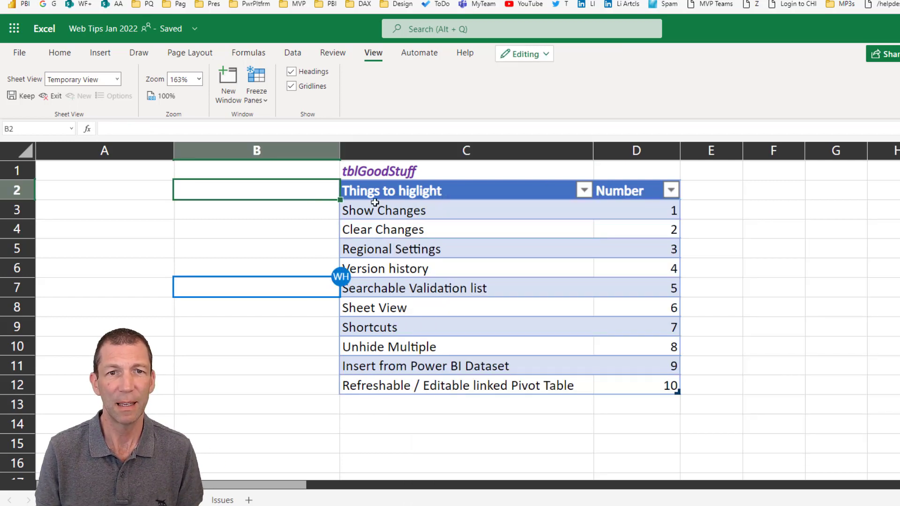
click(584, 190)
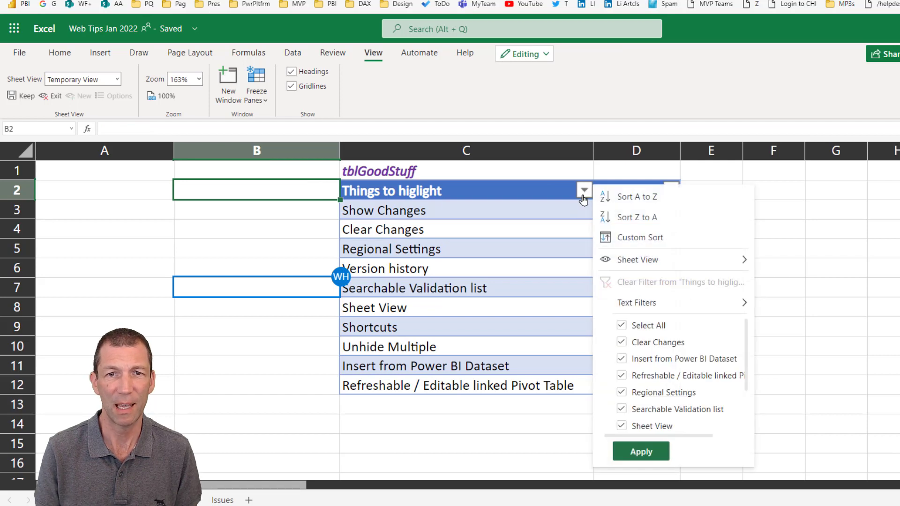
click(622, 343)
click(621, 325)
click(621, 325)
click(621, 359)
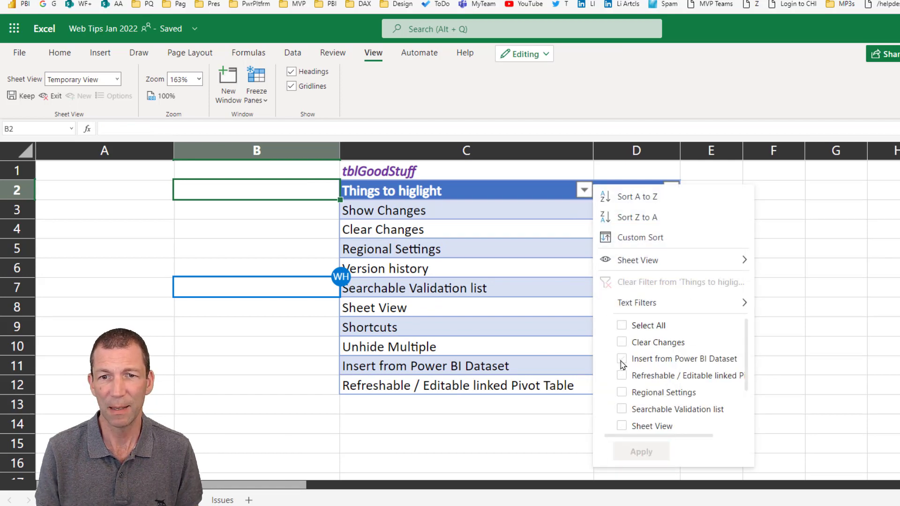
click(642, 453)
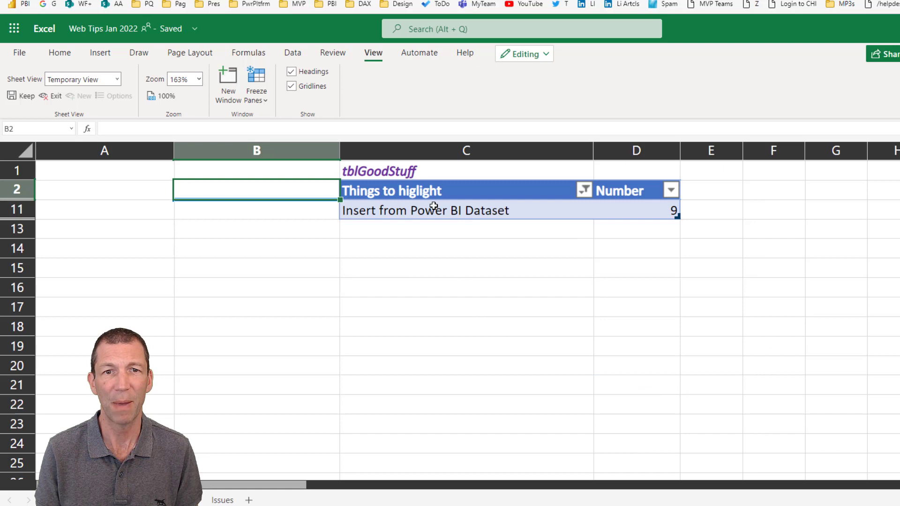
key(alt+Tab)
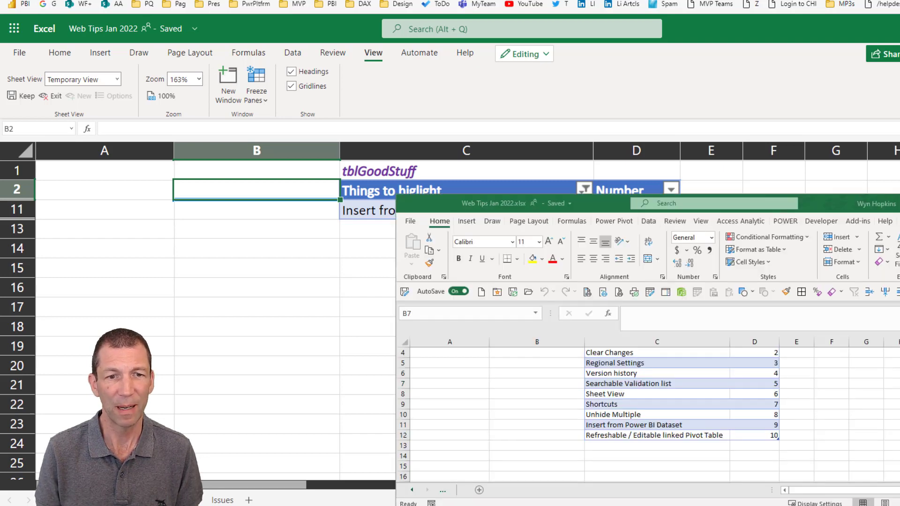
scroll(666, 389, up, 1)
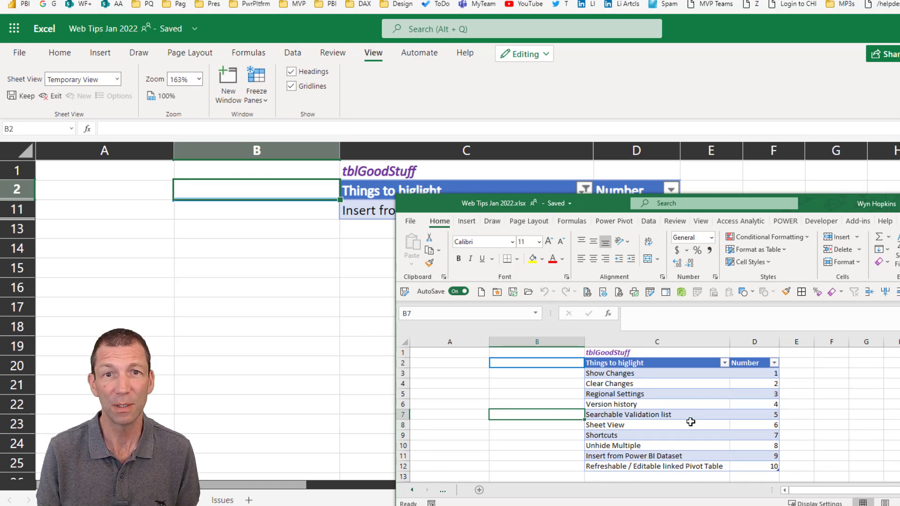
click(51, 96)
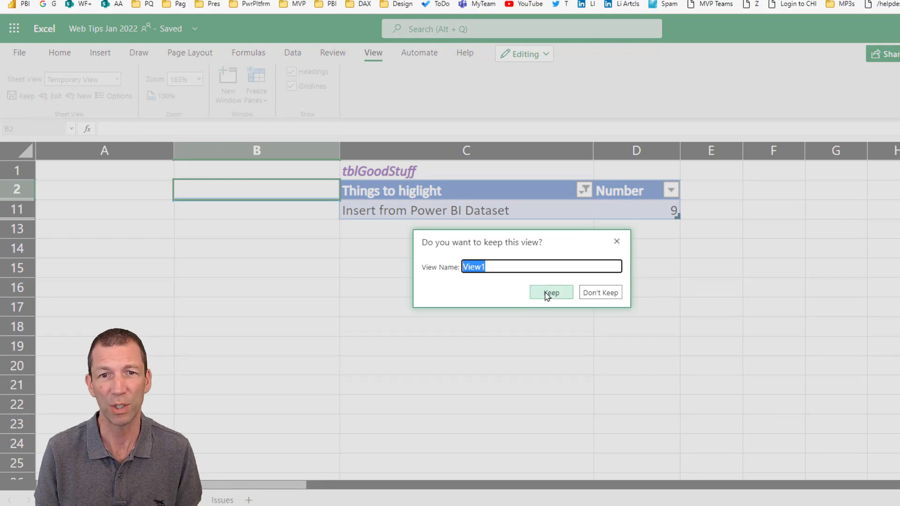
click(599, 293)
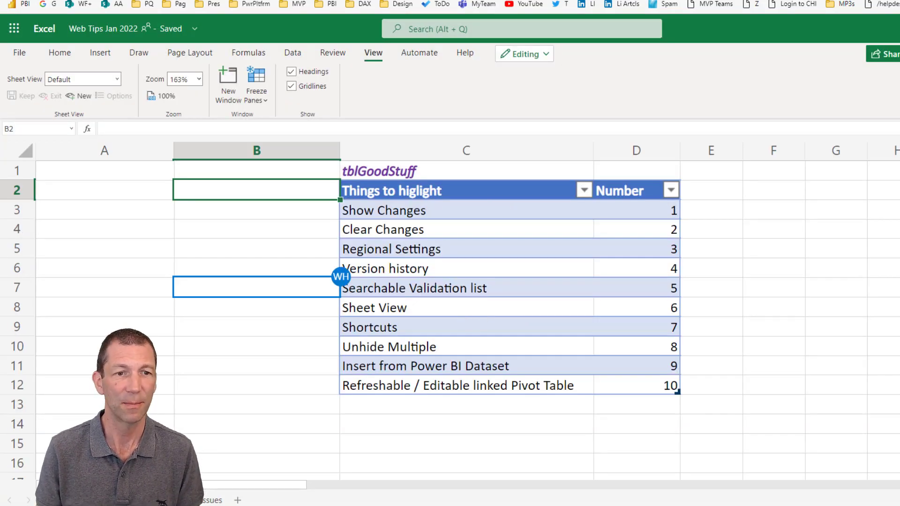
Open the keyboard shortcuts list from help and search it for 'next'
click(420, 324)
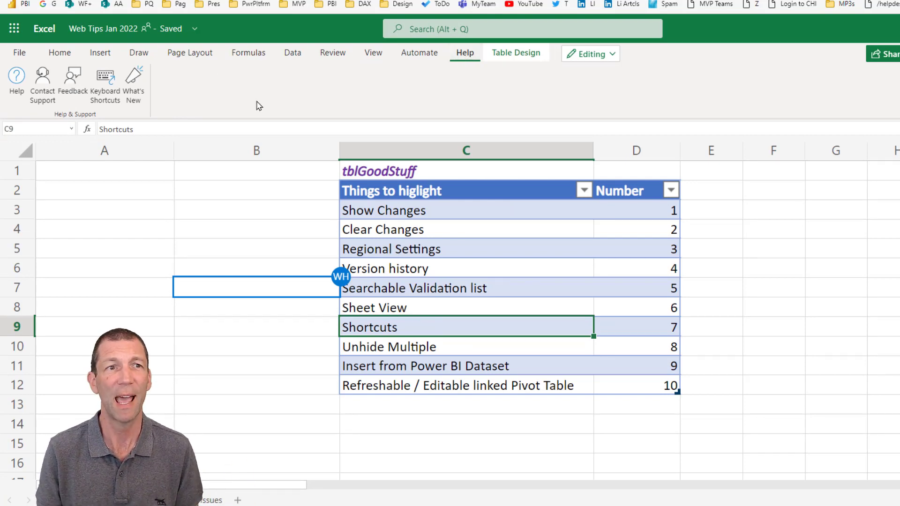
click(102, 78)
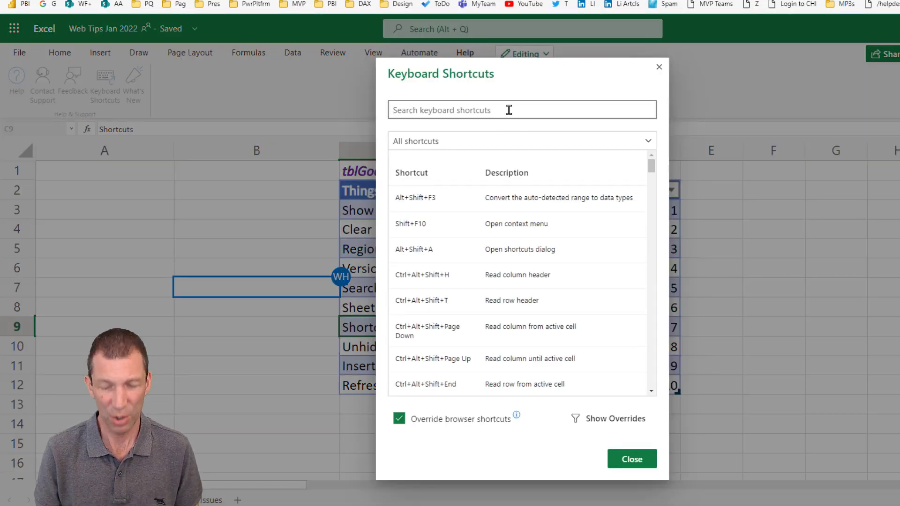
text(next pay)
key(BackSpace)
key(BackSpace)
key(BackSpace)
key(BackSpace)
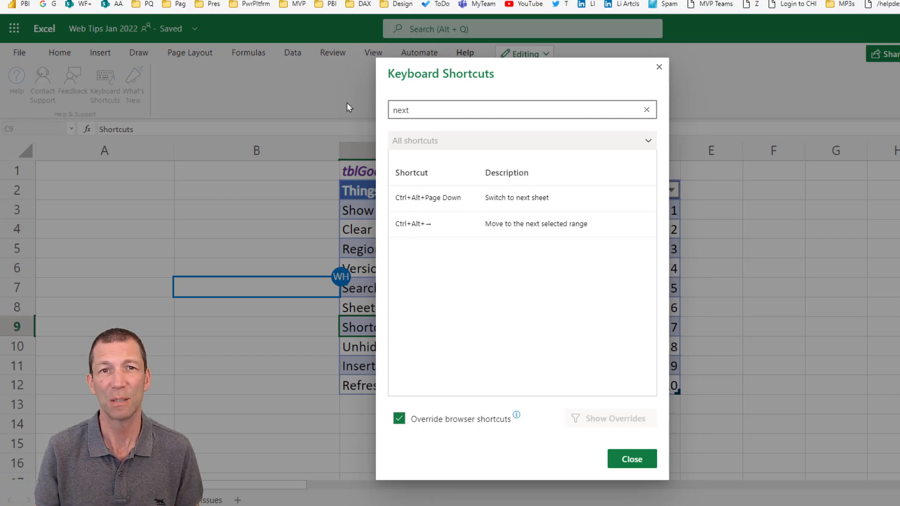
Clear the search, scroll through all shortcuts, and close the list
click(646, 109)
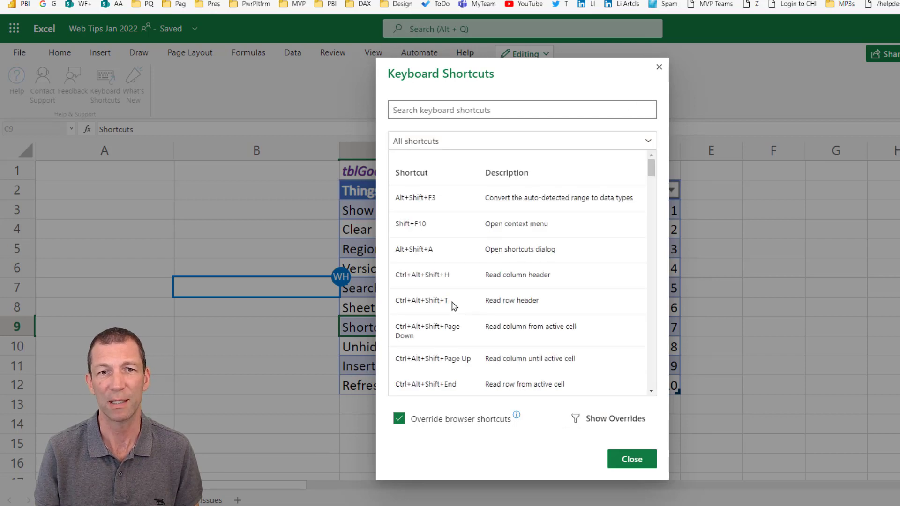
scroll(514, 321, down, 3)
scroll(514, 321, down, 3)
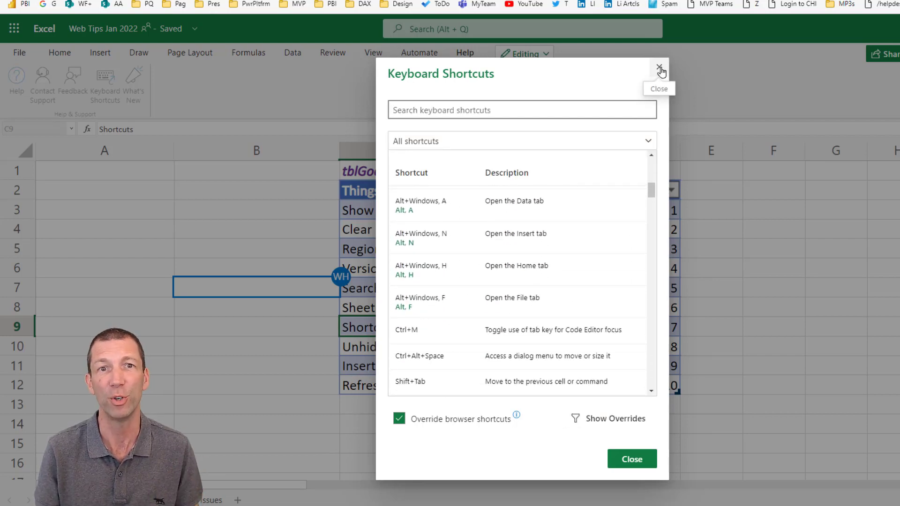
click(659, 68)
click(428, 345)
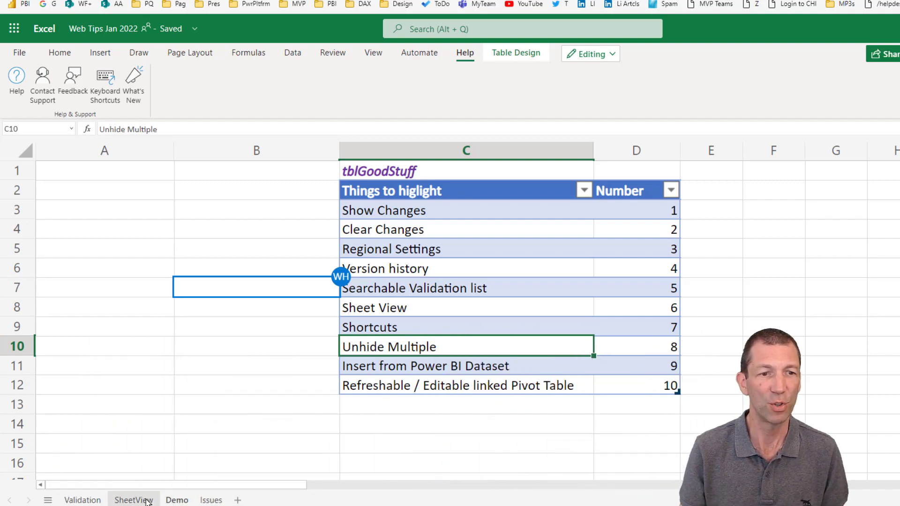
click(134, 500)
click(177, 500)
right_click(177, 500)
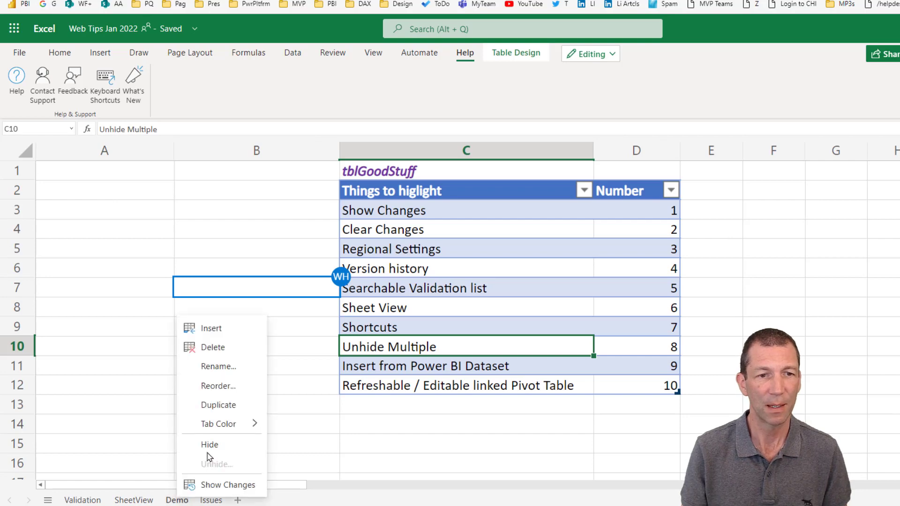
click(208, 444)
right_click(136, 500)
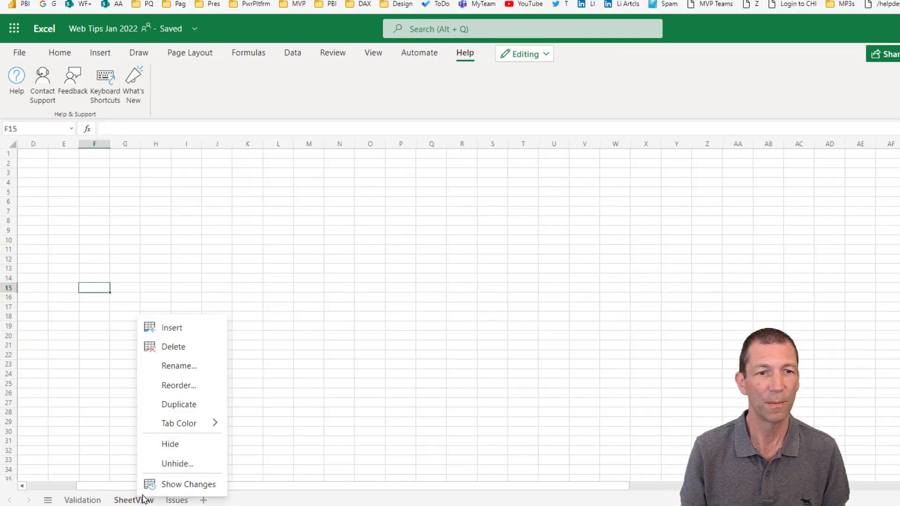
click(168, 443)
right_click(125, 500)
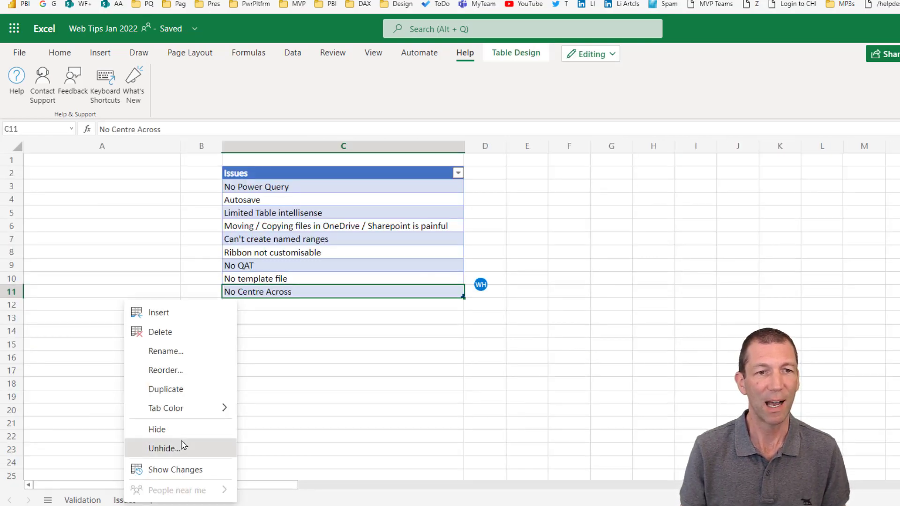
click(181, 445)
click(470, 228)
click(444, 244)
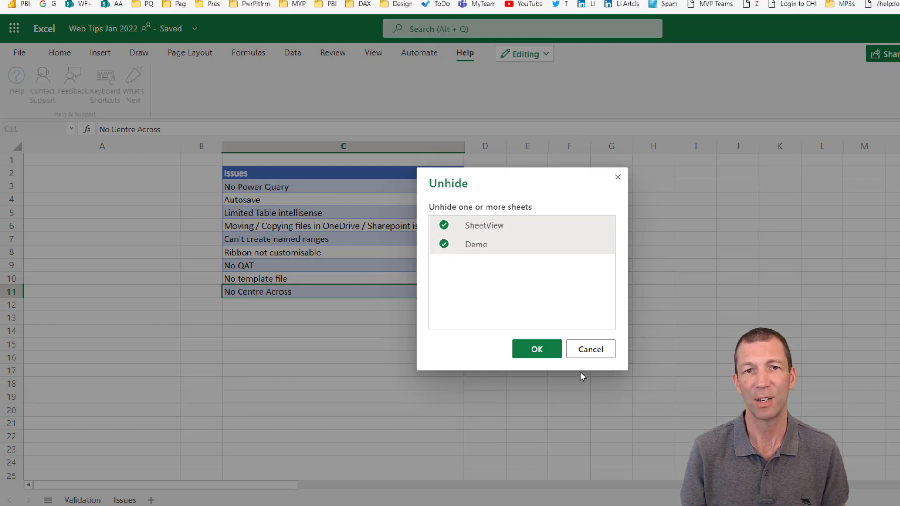
click(538, 350)
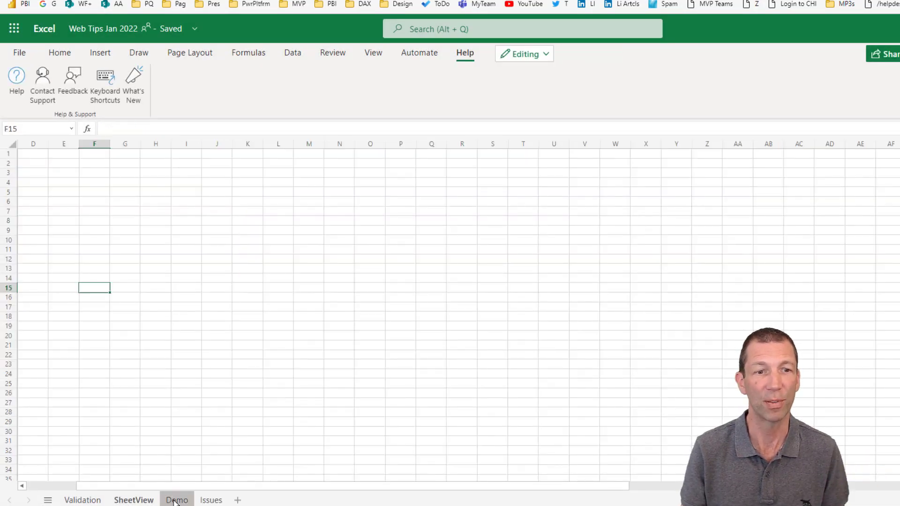
click(188, 500)
click(489, 365)
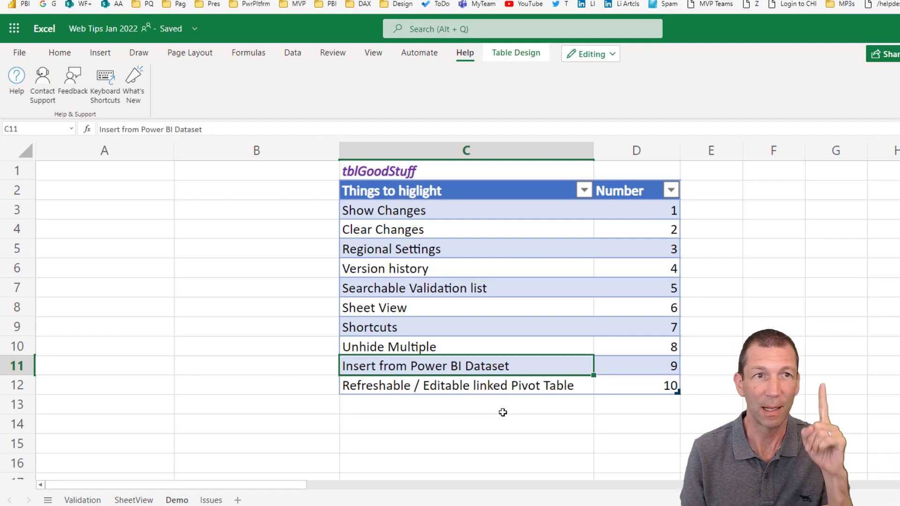
View the Insert tab's PivotTable From Power BI Dataset option, then close the dropdown
click(100, 52)
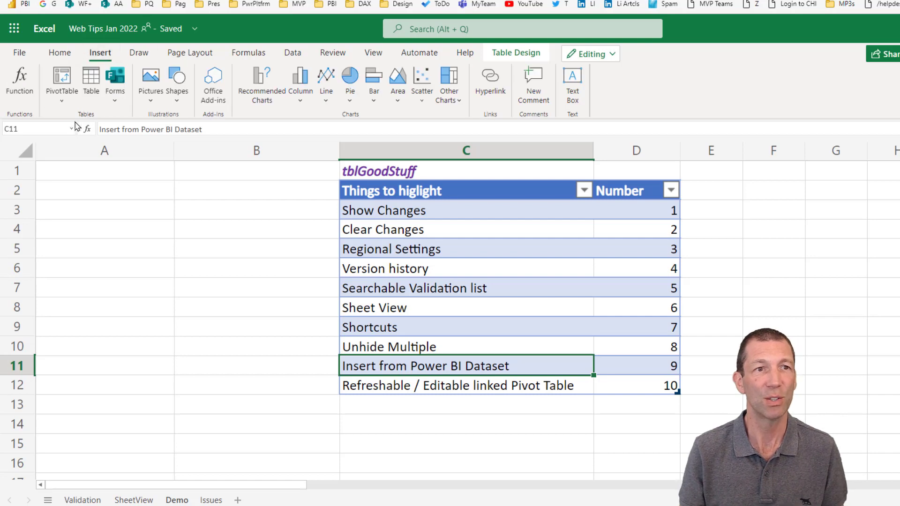
click(62, 87)
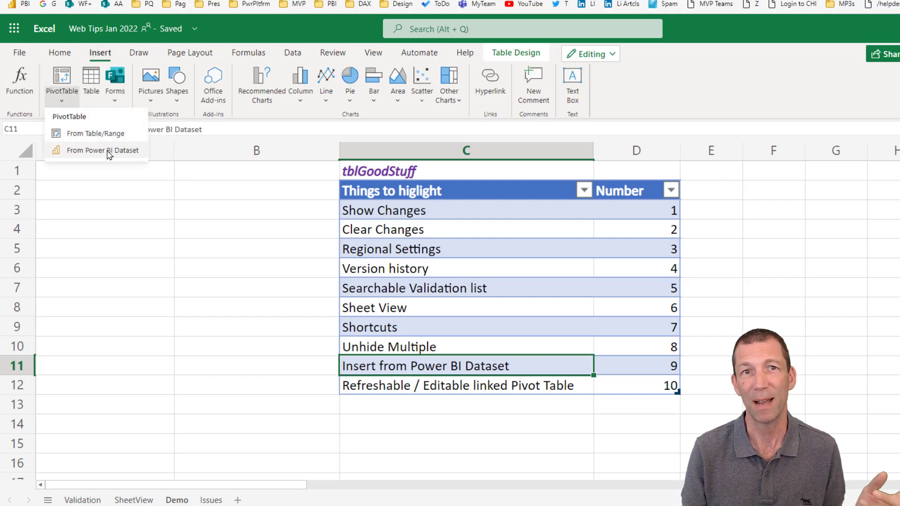
click(462, 384)
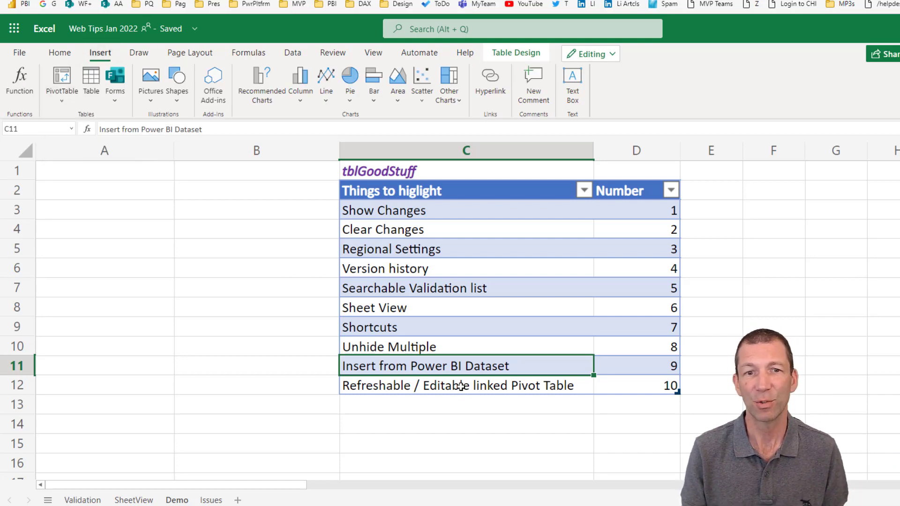
click(461, 385)
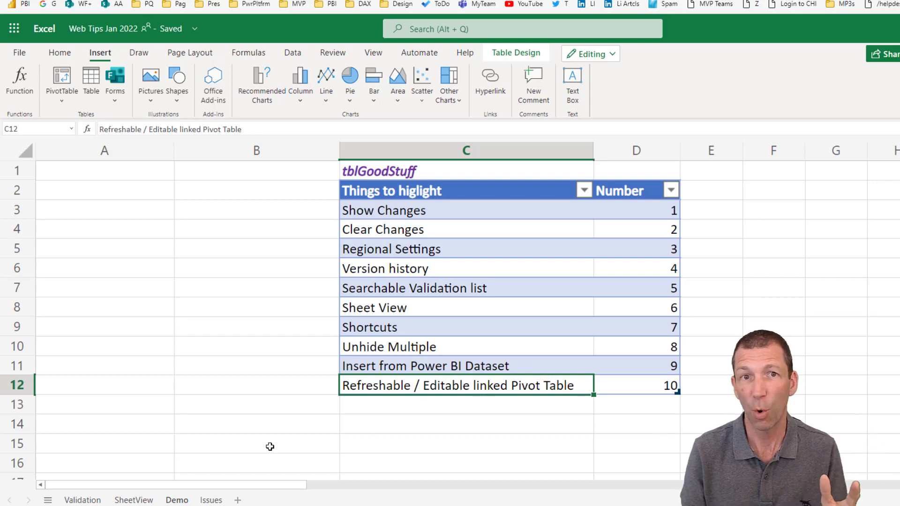
click(217, 292)
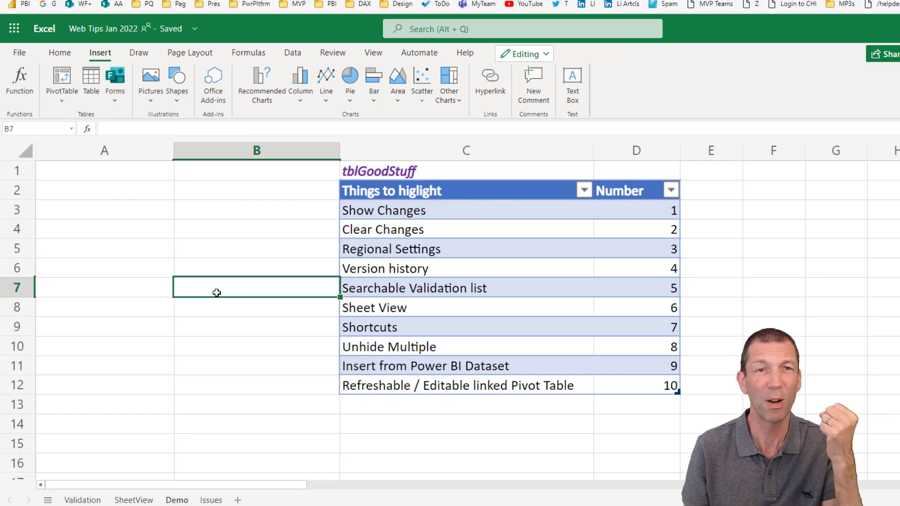
Drag column C's border far right to stretch the tblGoodStuff table
scroll(241, 255, down, 9)
scroll(240, 272, up, 9)
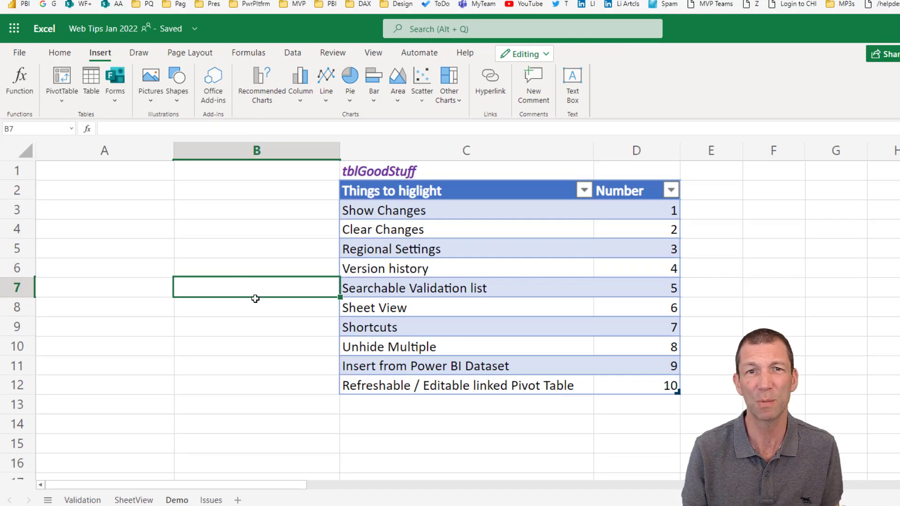
drag(262, 490, 322, 484)
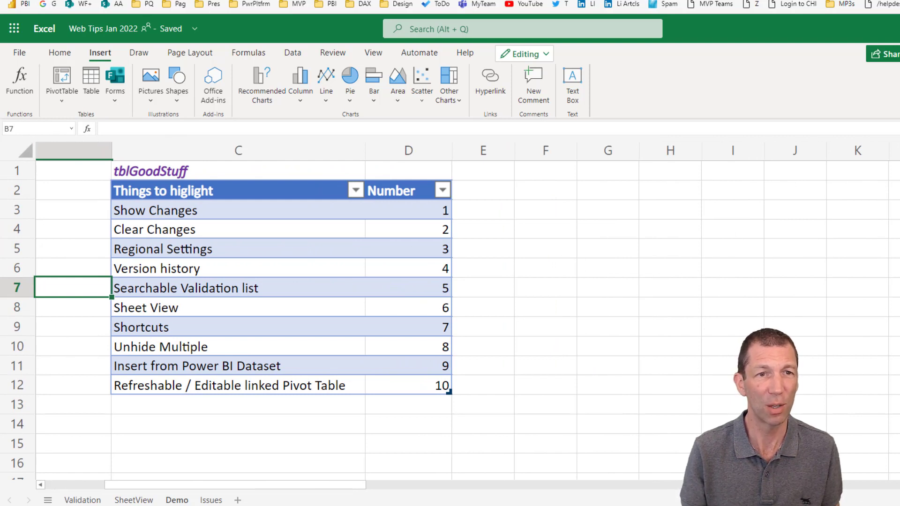
drag(274, 490, 306, 488)
drag(246, 150, 533, 157)
drag(372, 492, 199, 496)
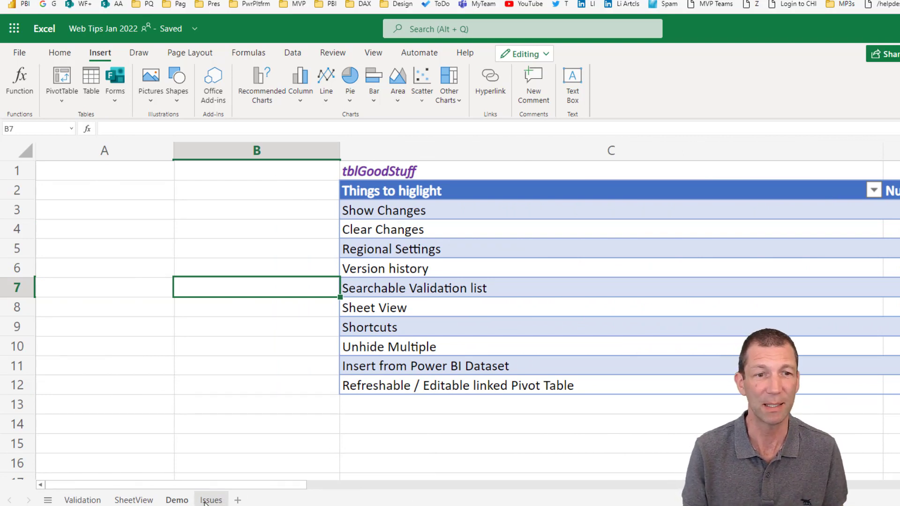
Open the Issues sheet and review C3–C5: No Power Query, Autosave, Limited Table intellisense
click(210, 500)
click(290, 188)
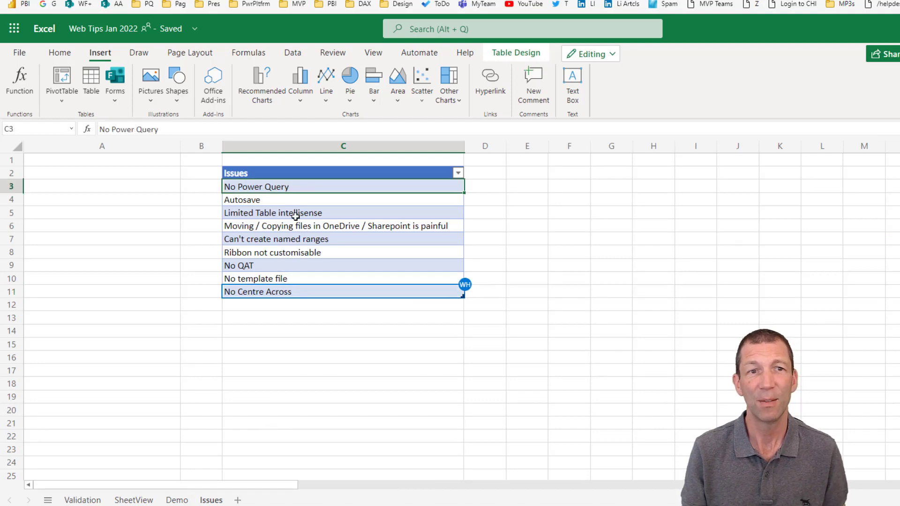
scroll(295, 216, up, 3)
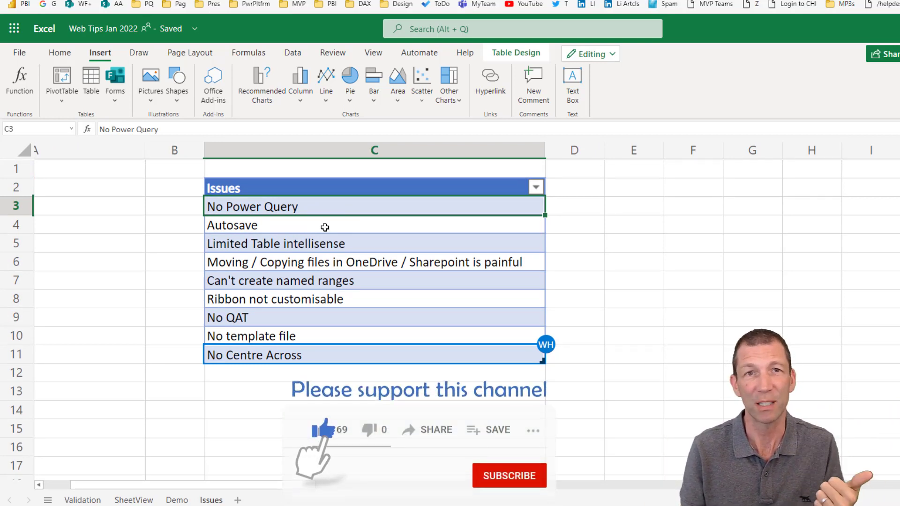
click(287, 226)
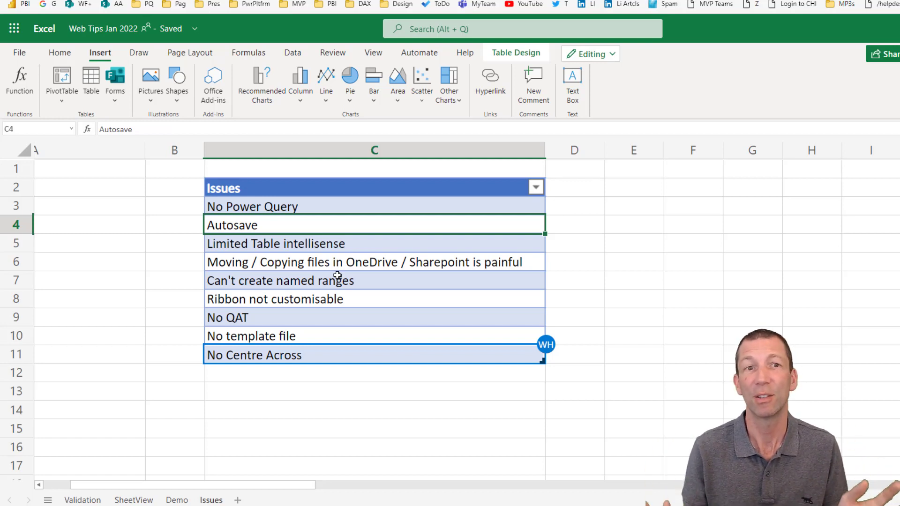
click(323, 241)
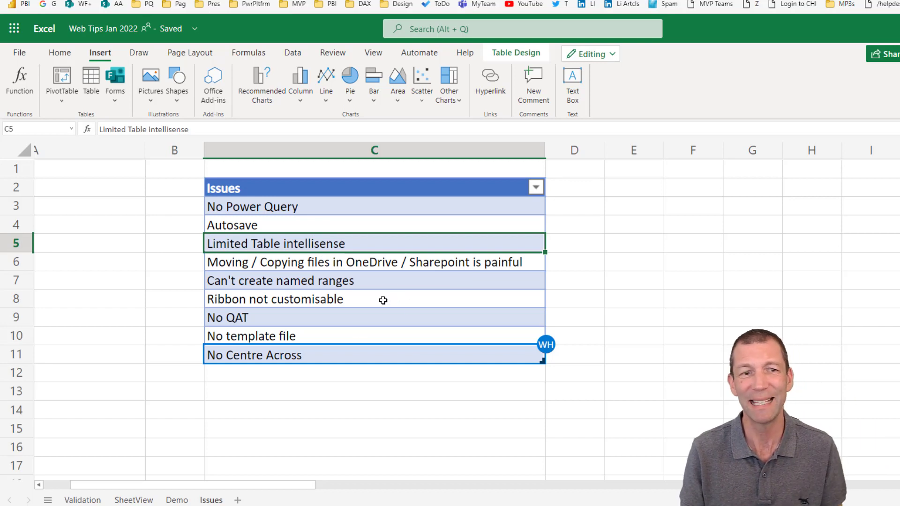
On the Demo sheet, start a SUM formula in F3, trying cell-range references first
click(176, 500)
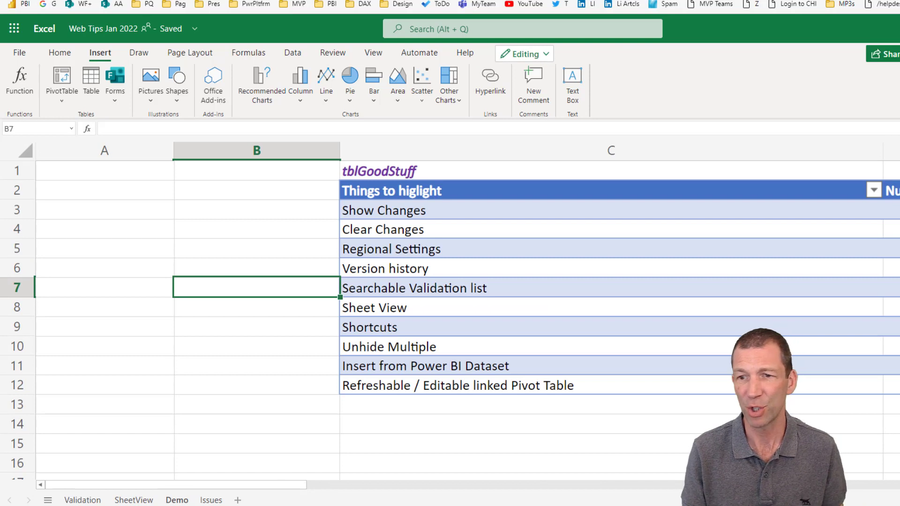
scroll(810, 241, right, 2)
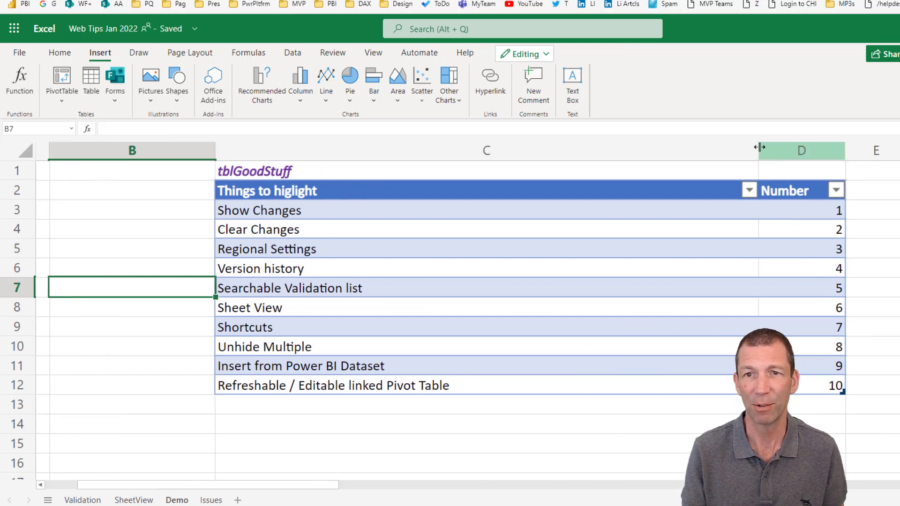
drag(759, 150, 490, 177)
click(679, 215)
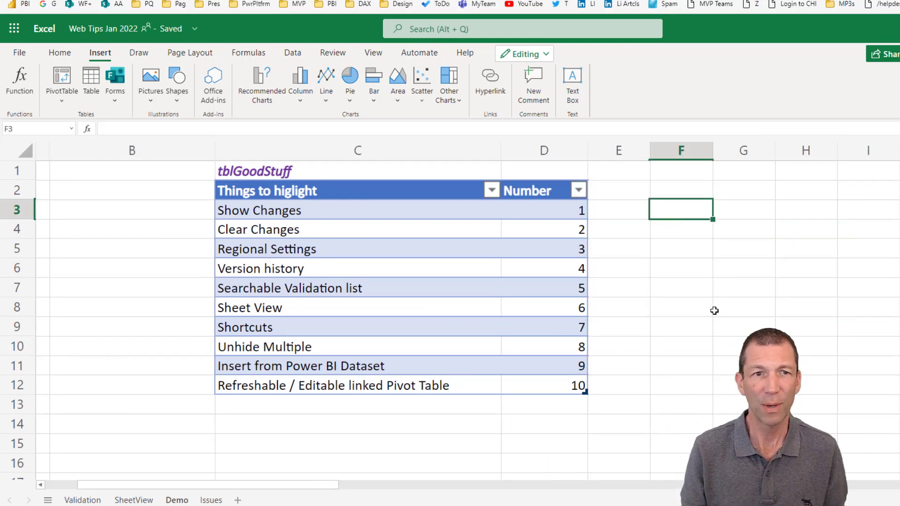
text(=sum()
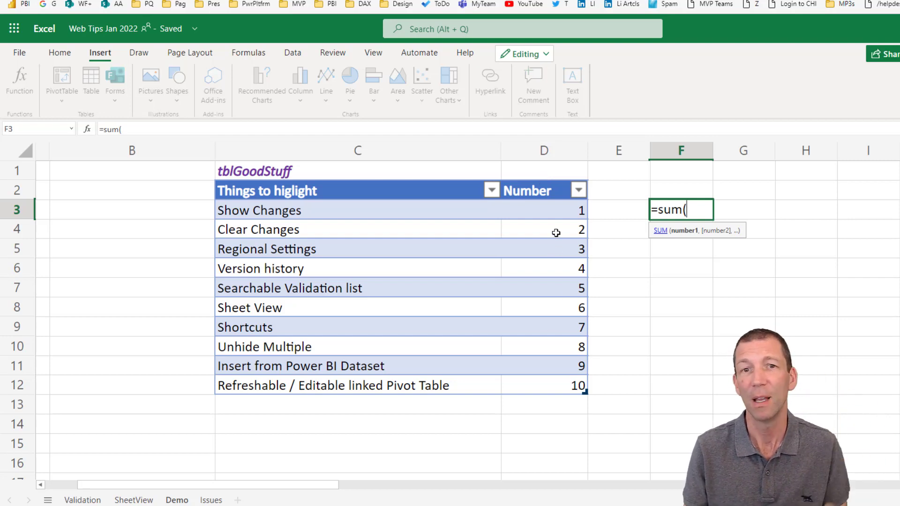
click(551, 252)
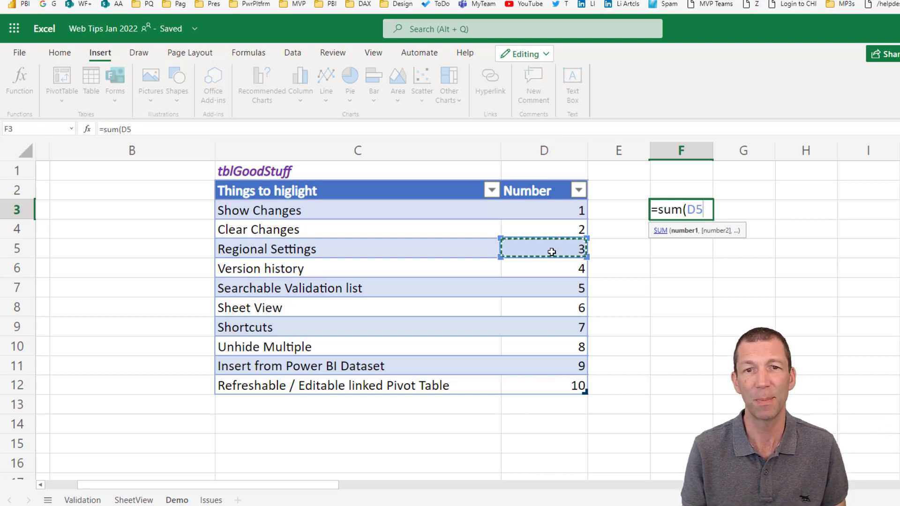
key(ctrl+space)
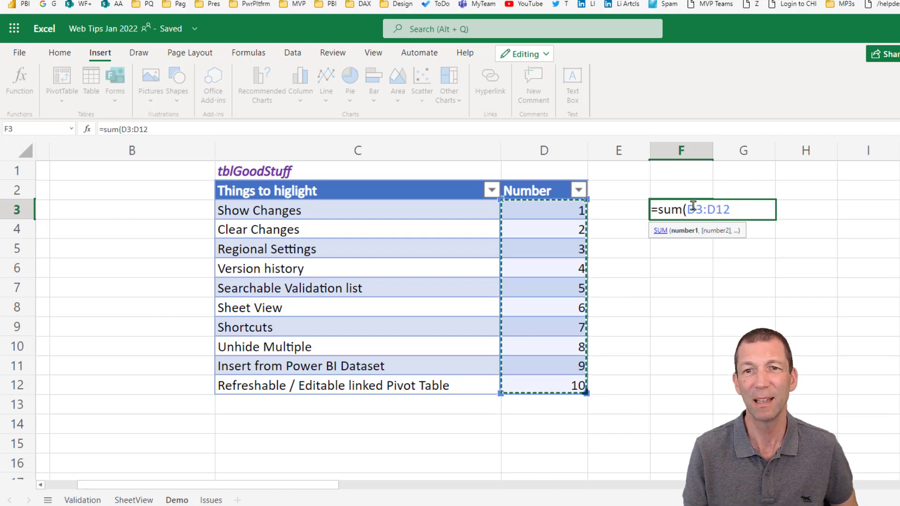
drag(689, 207, 744, 215)
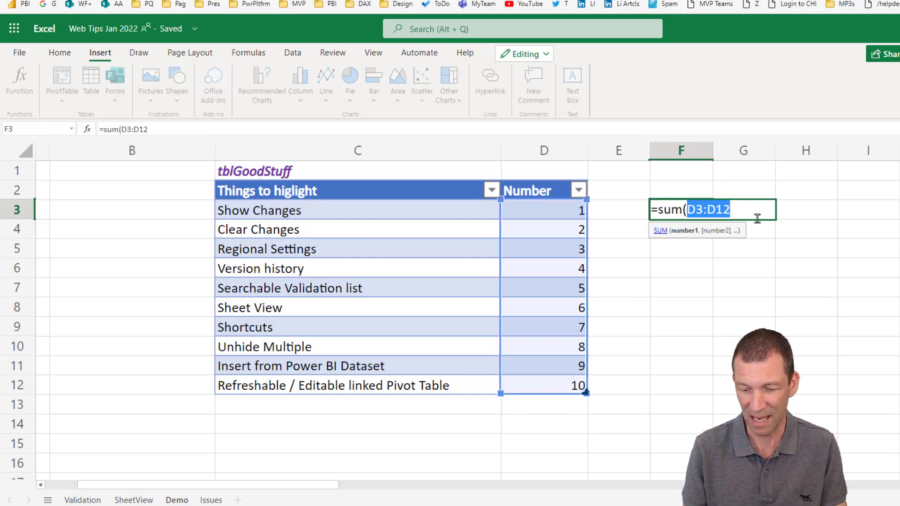
key(BackSpace)
drag(534, 210, 602, 382)
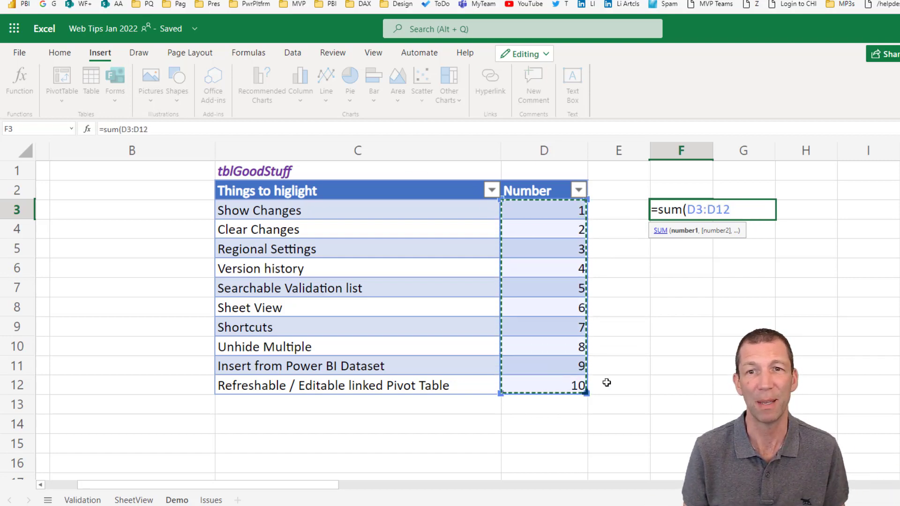
key(BackSpace)
key(BackSpace)
key(BackSpace)
key(BackSpace)
key(BackSpace)
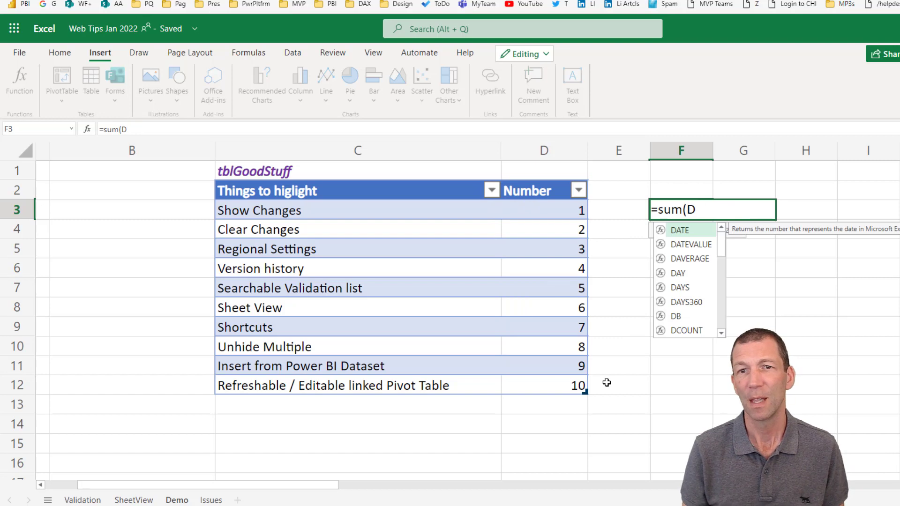
key(BackSpace)
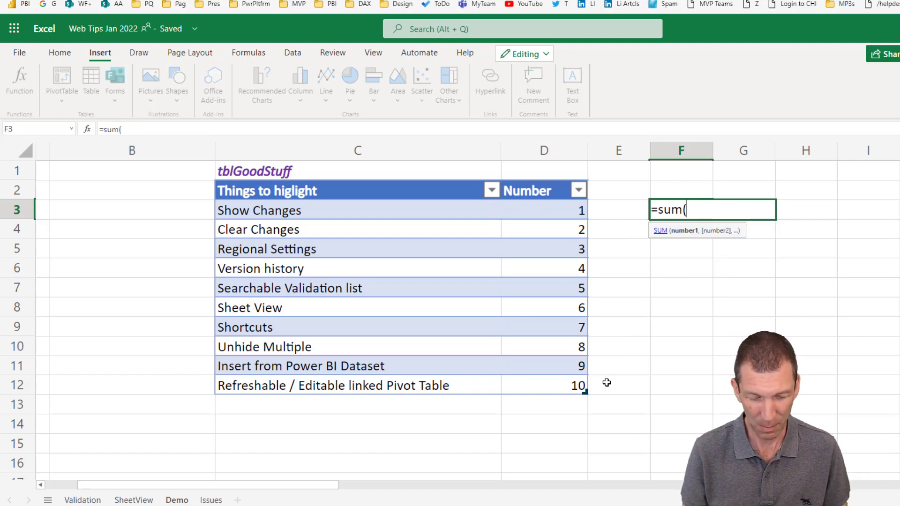
Complete F3 as =SUM(tblGoodStuff[Number]), returning 55, and inspect the formula
text(tblgo)
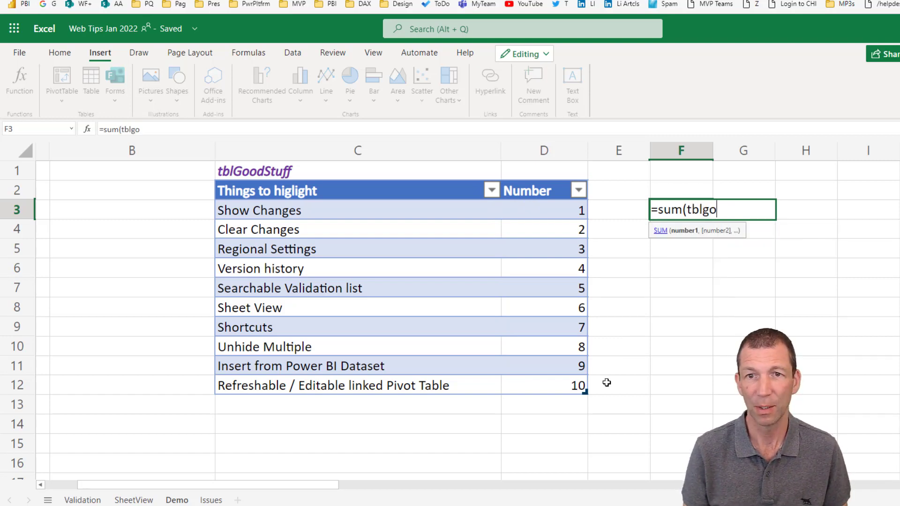
text(odstu)
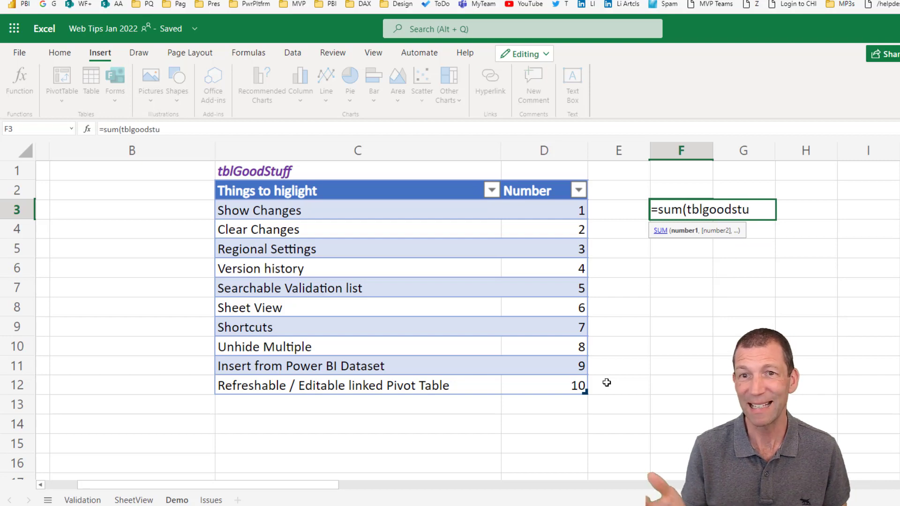
text(ff)
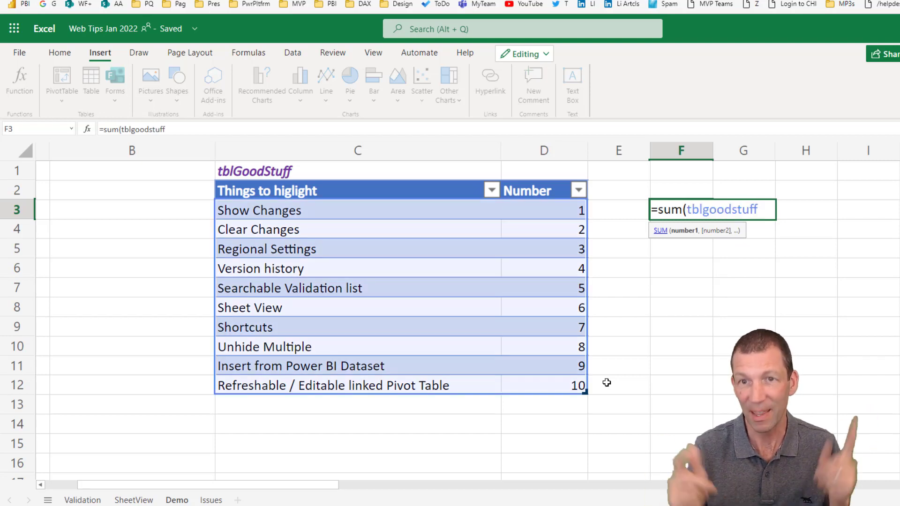
key(BackSpace)
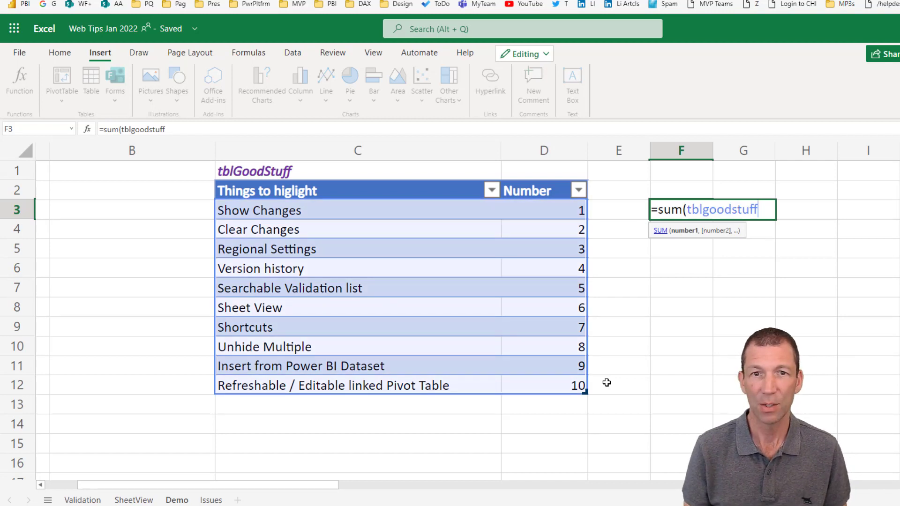
text([Num)
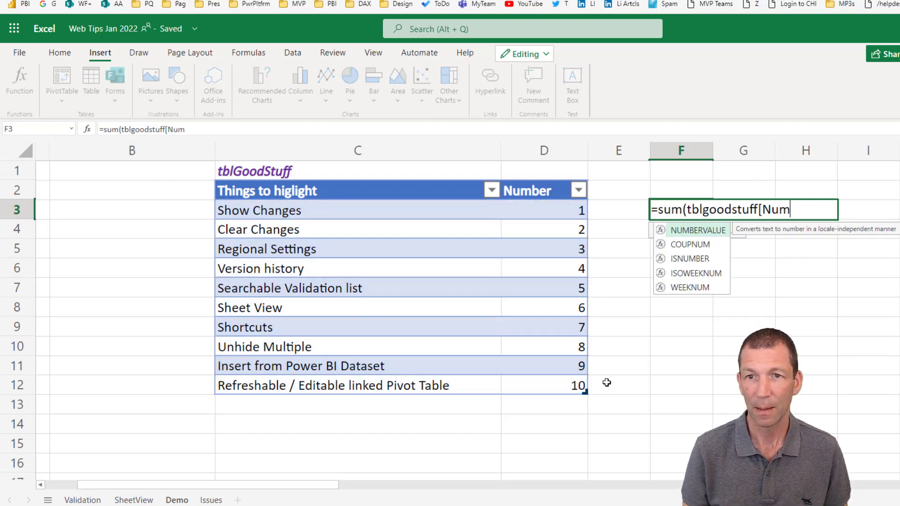
text(ber])
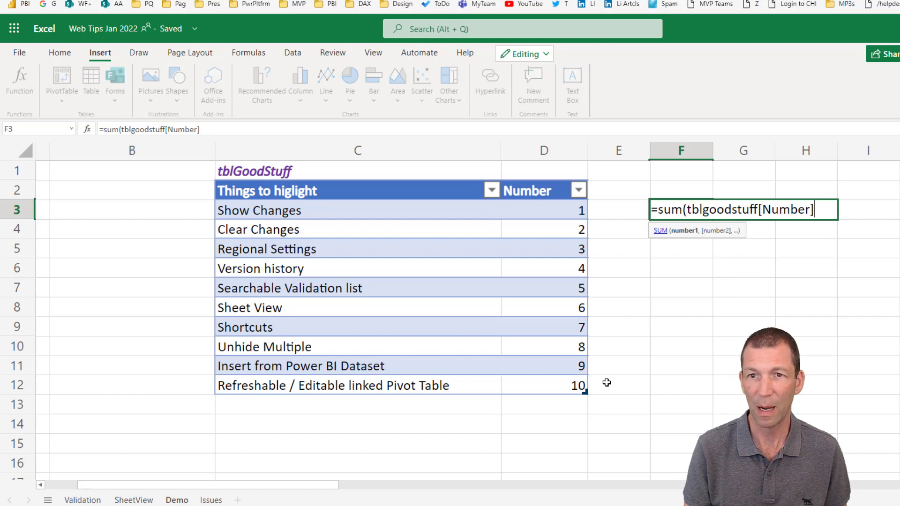
text())
key(Return)
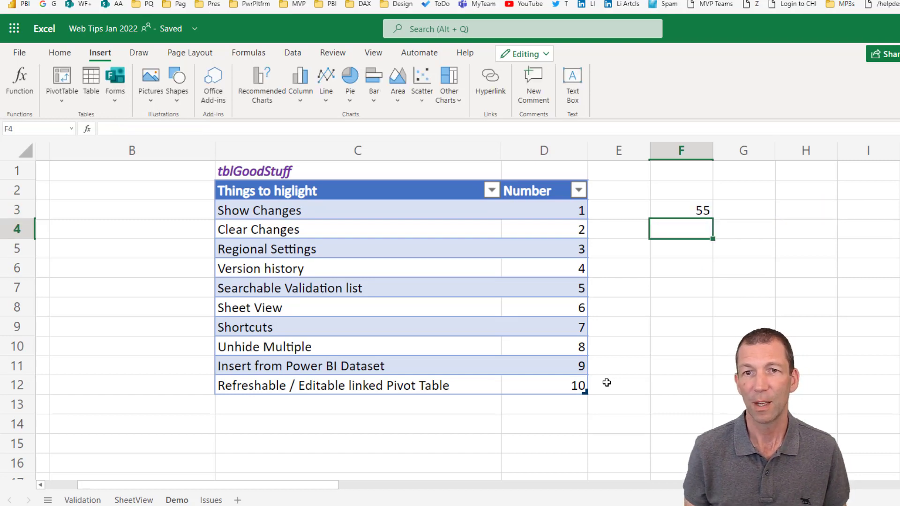
key(Up)
key(F2)
key(Escape)
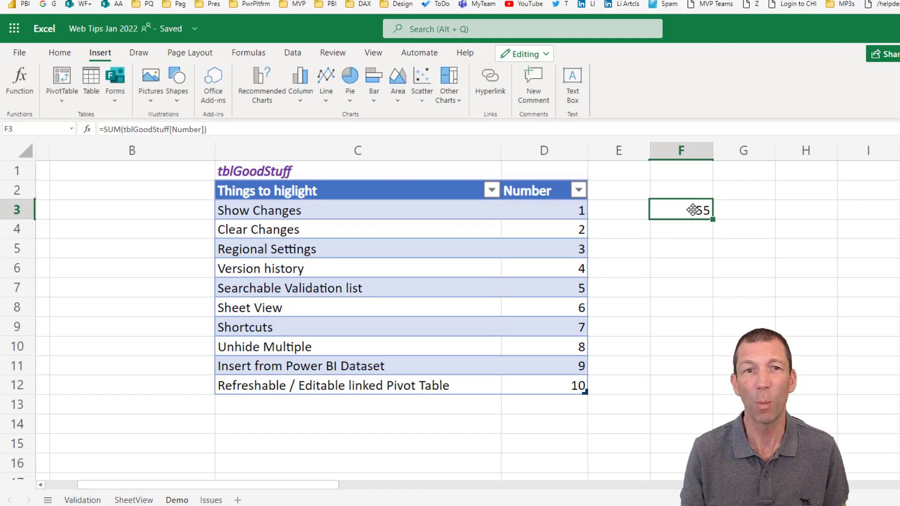
key(F2)
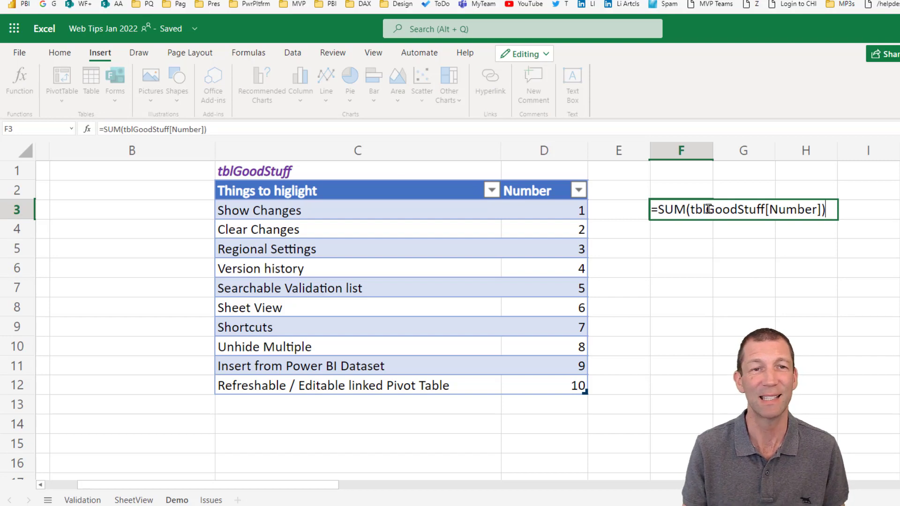
key(Escape)
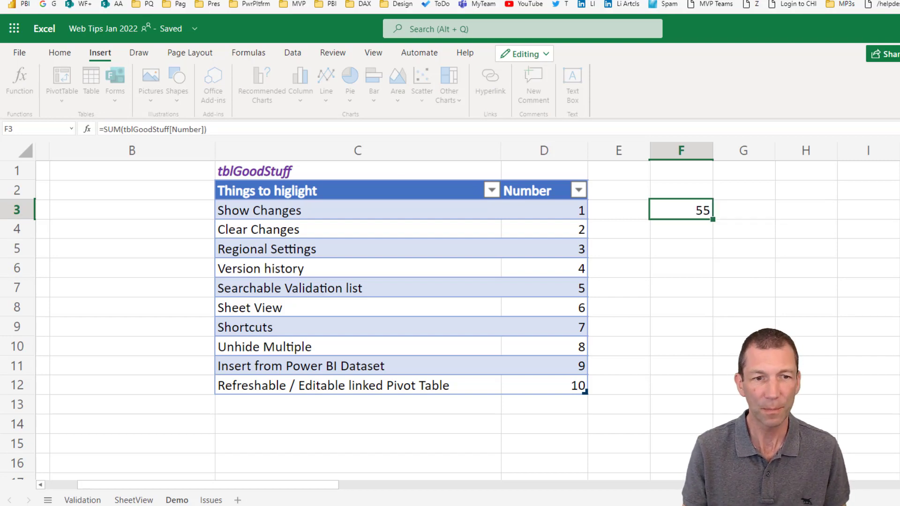
click(211, 500)
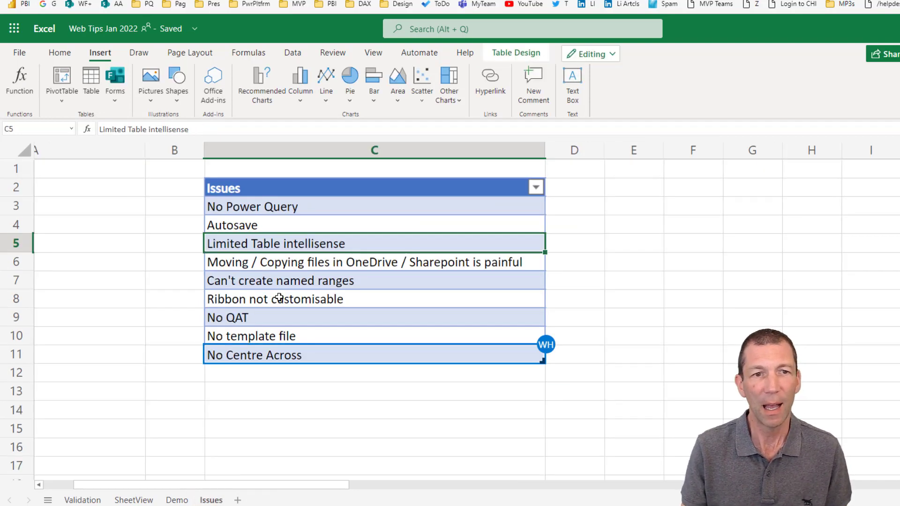
click(345, 259)
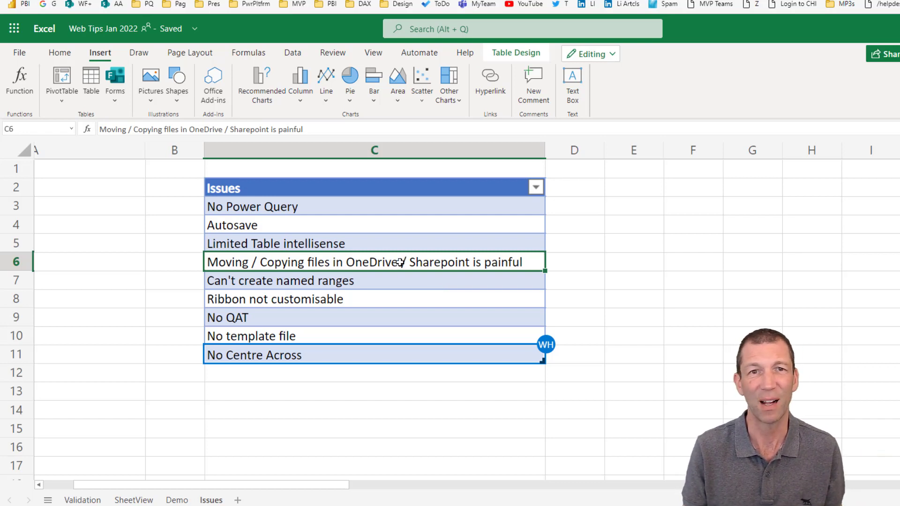
click(194, 32)
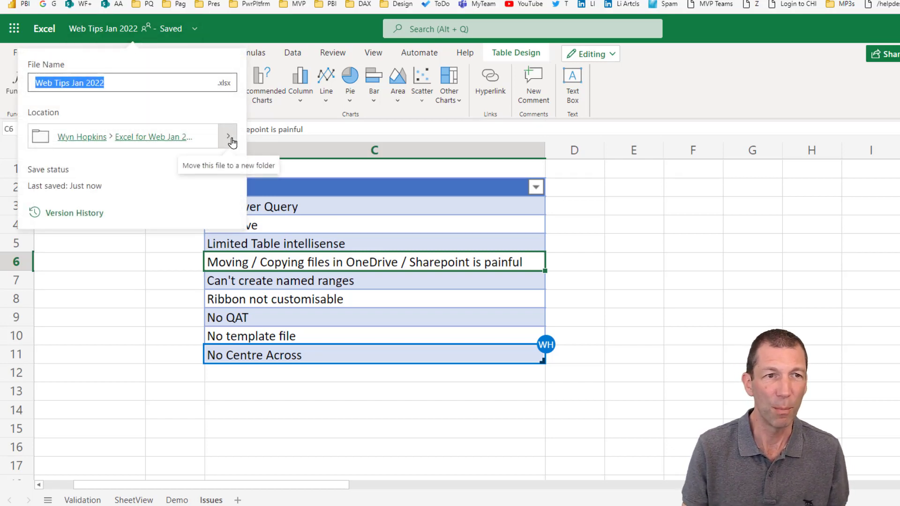
key(Escape)
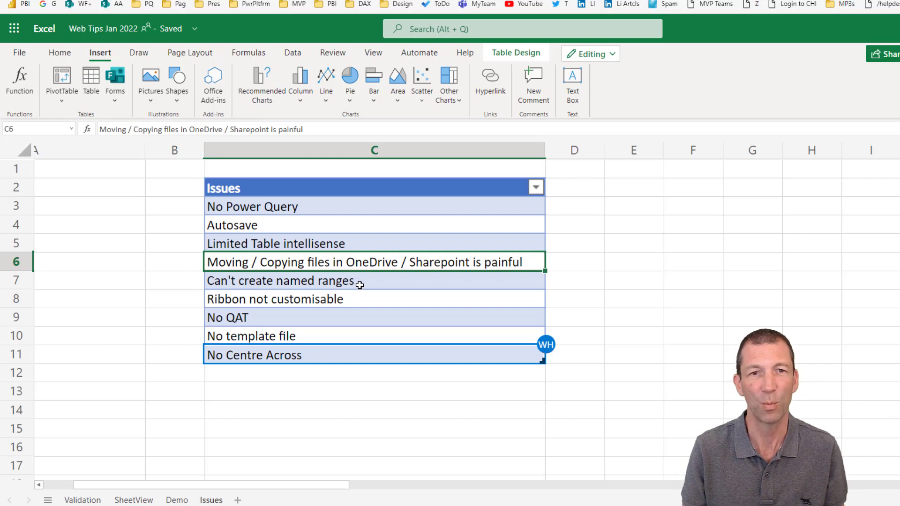
click(325, 280)
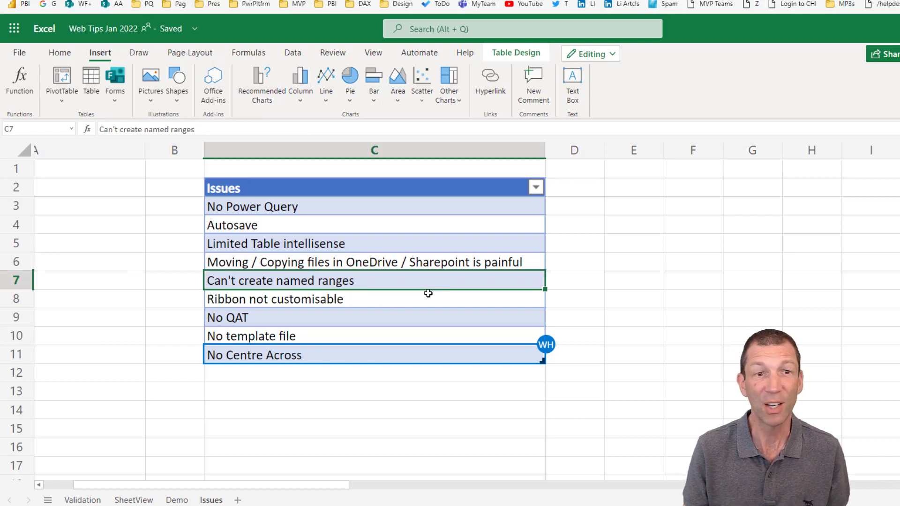
drag(347, 202, 345, 347)
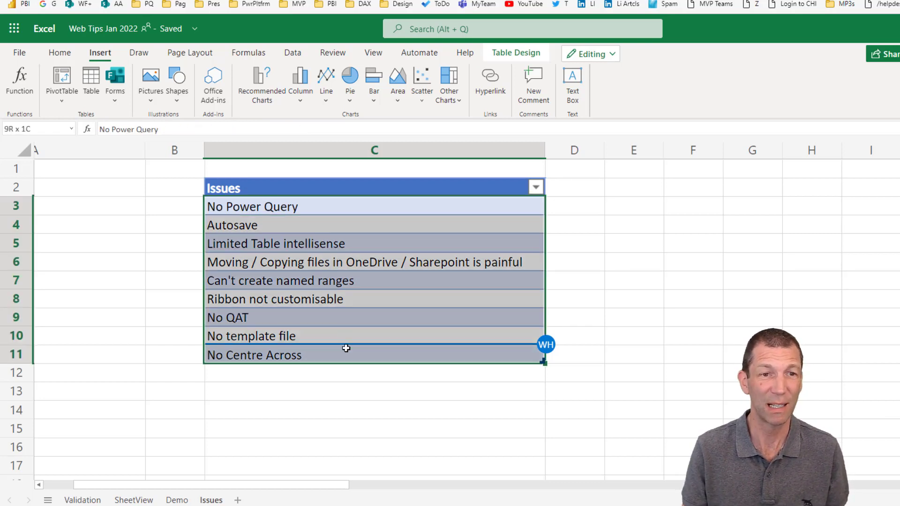
click(51, 127)
text(Test)
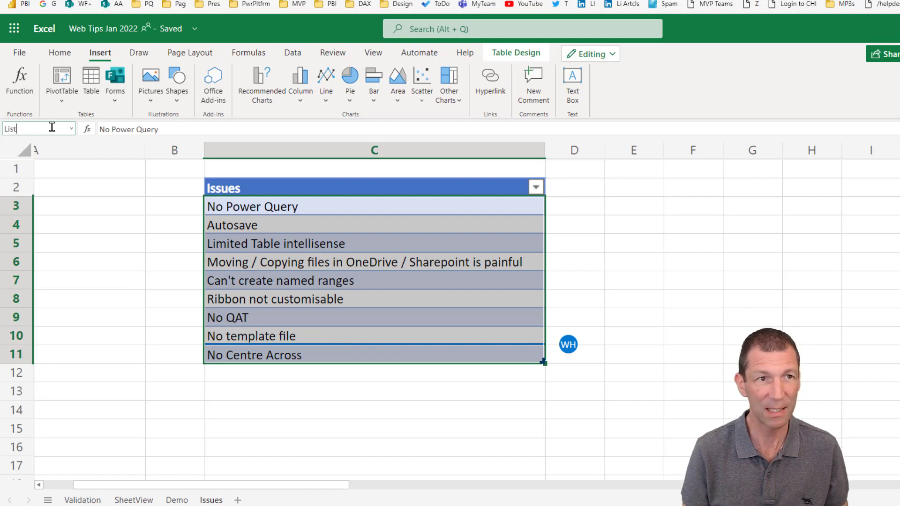
key(Return)
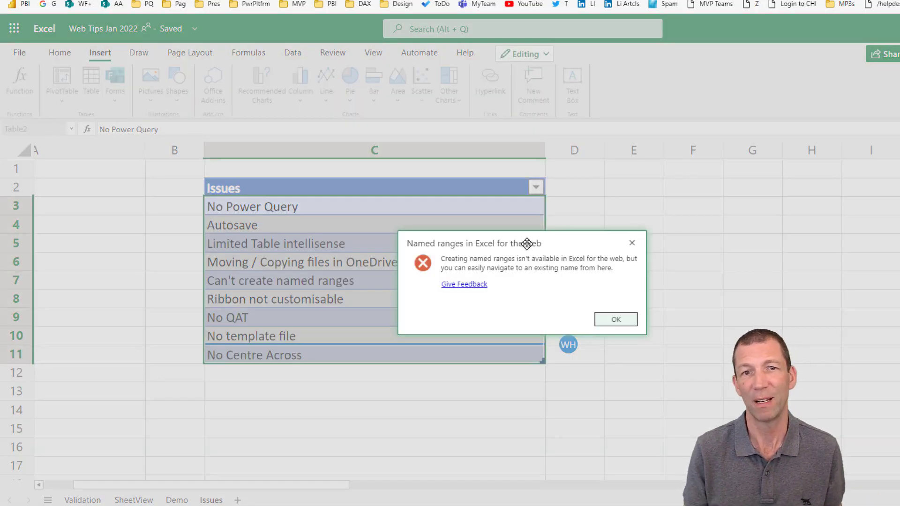
click(632, 243)
click(390, 256)
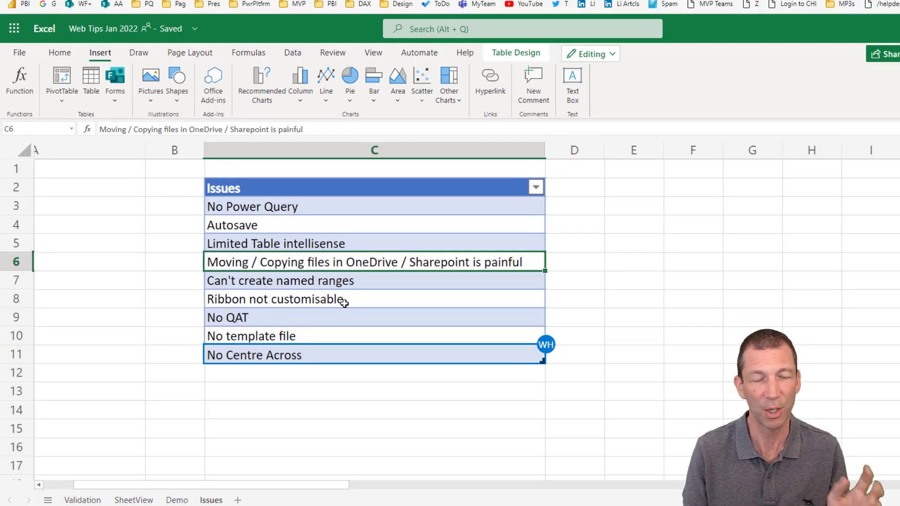
click(324, 304)
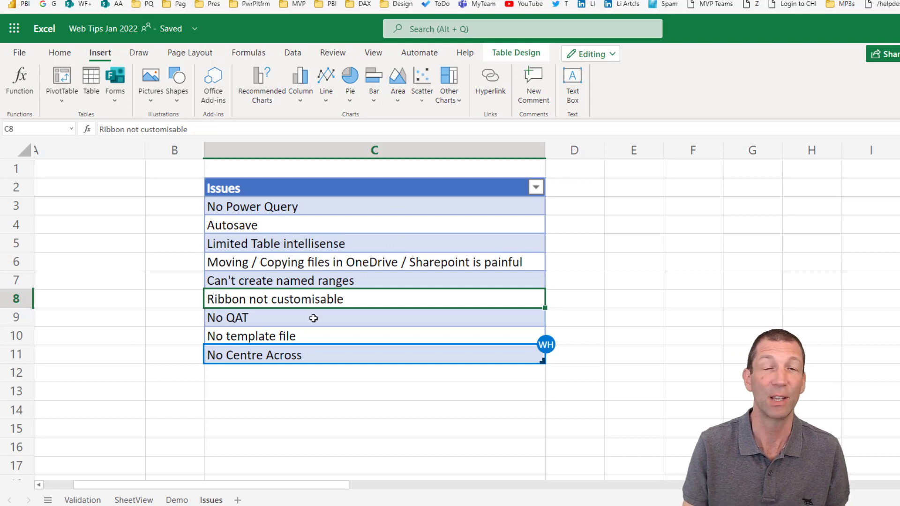
click(295, 322)
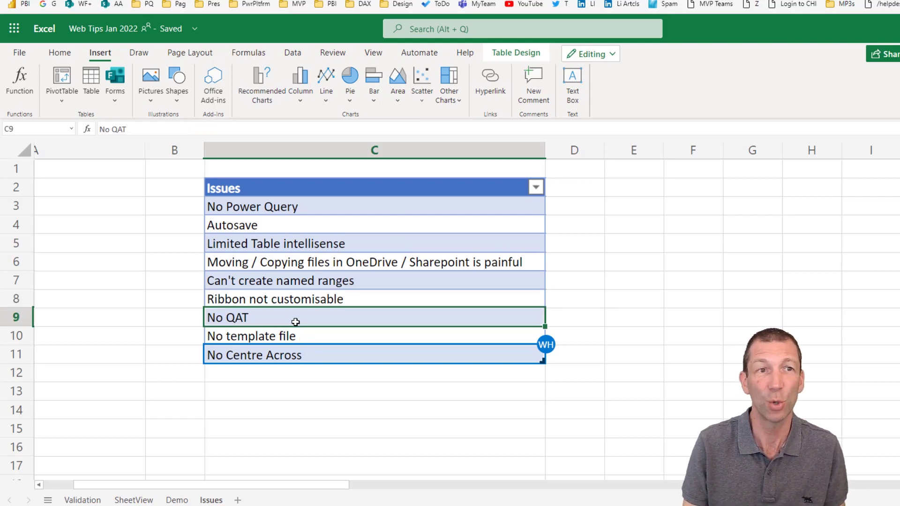
click(302, 341)
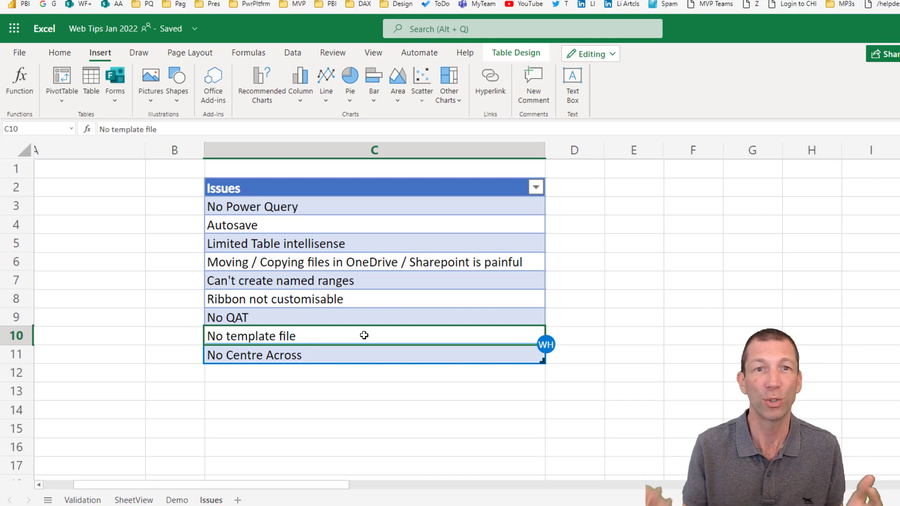
click(341, 350)
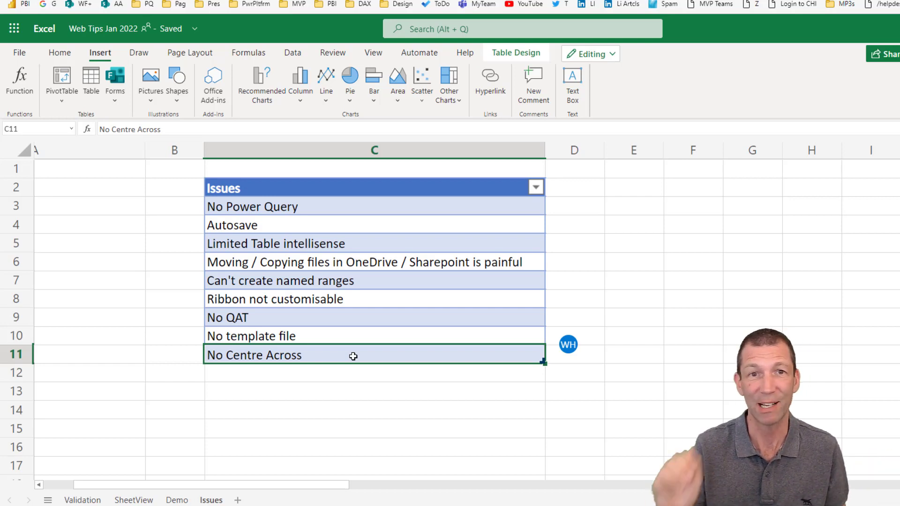
right_click(342, 281)
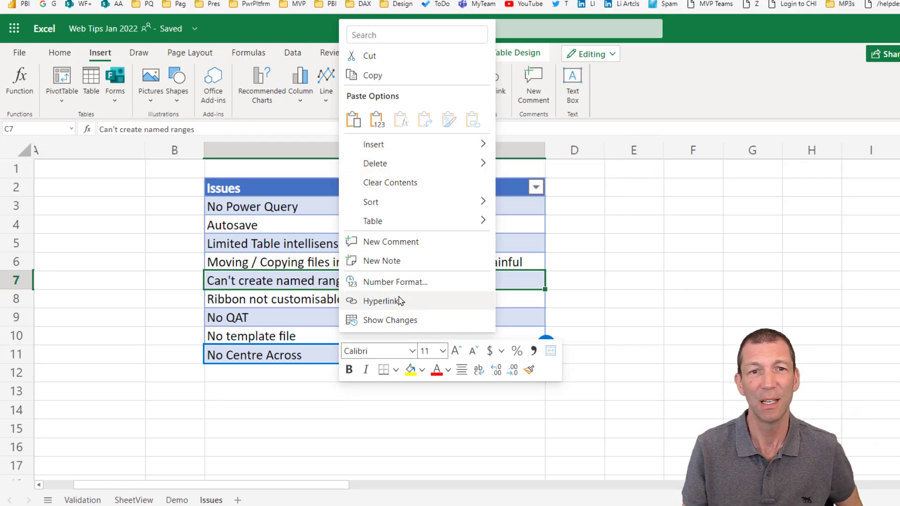
mouse_move(460, 148)
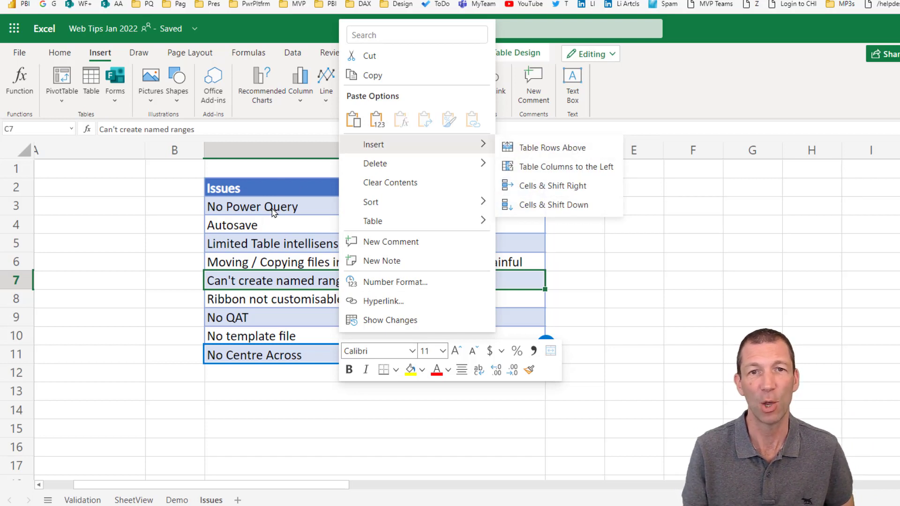
key(Escape)
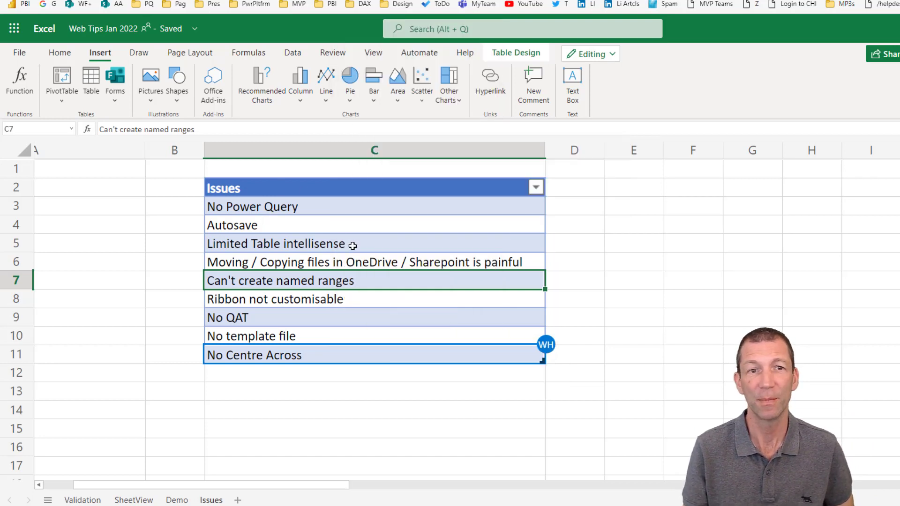
click(296, 397)
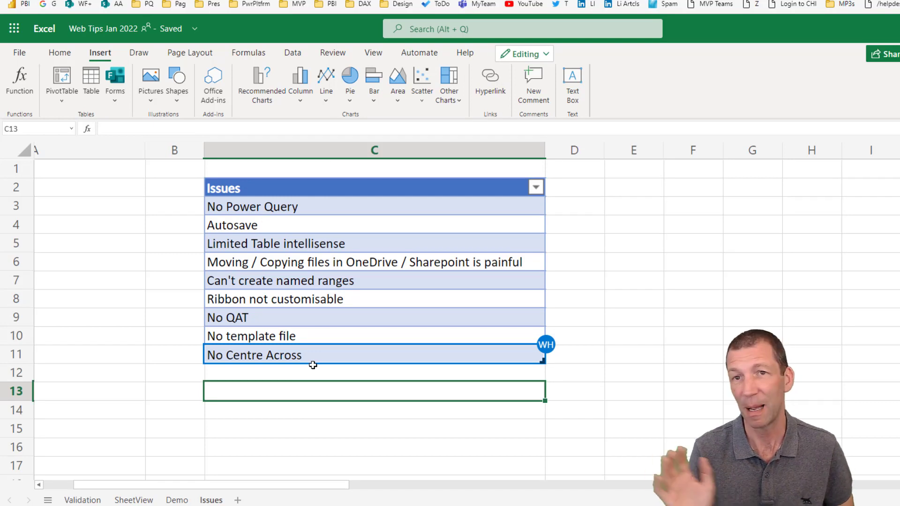